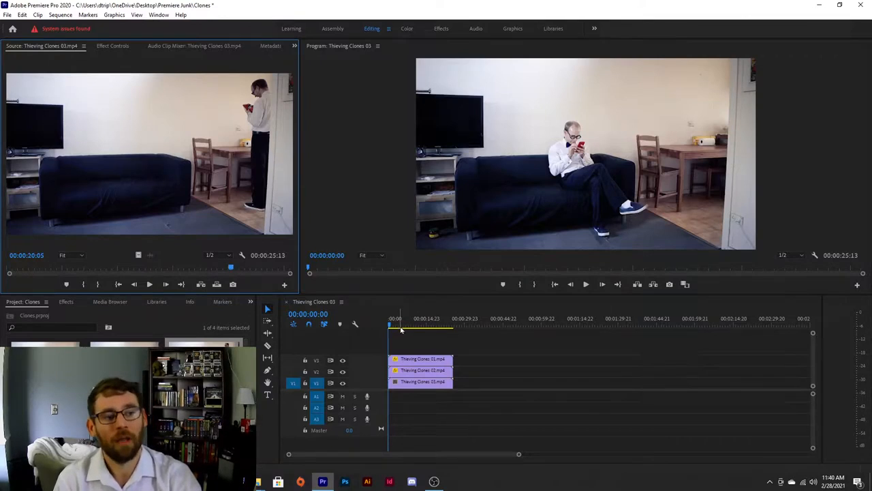
Play back and scrub the finished clone sequence in an enlarged Program Monitor to review the composite
{"action": "left_click", "coordinate": [479, 264]}
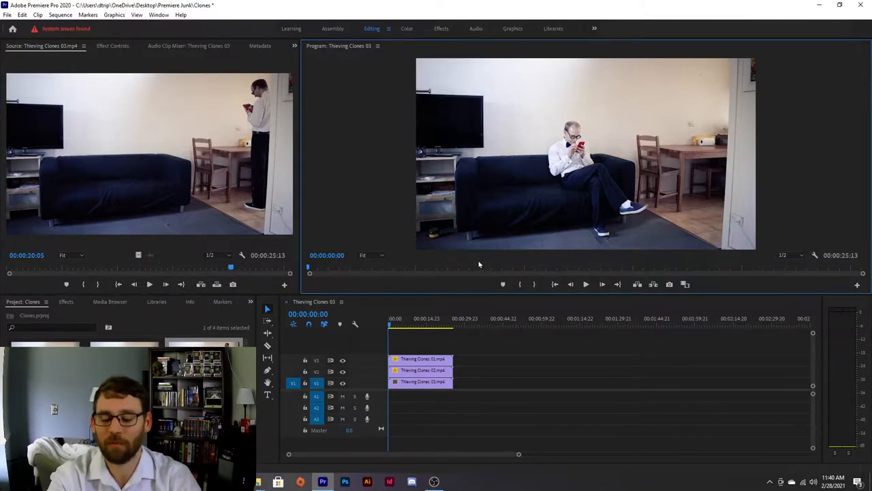
{"action": "key", "text": "grave"}
{"action": "key", "text": "space"}
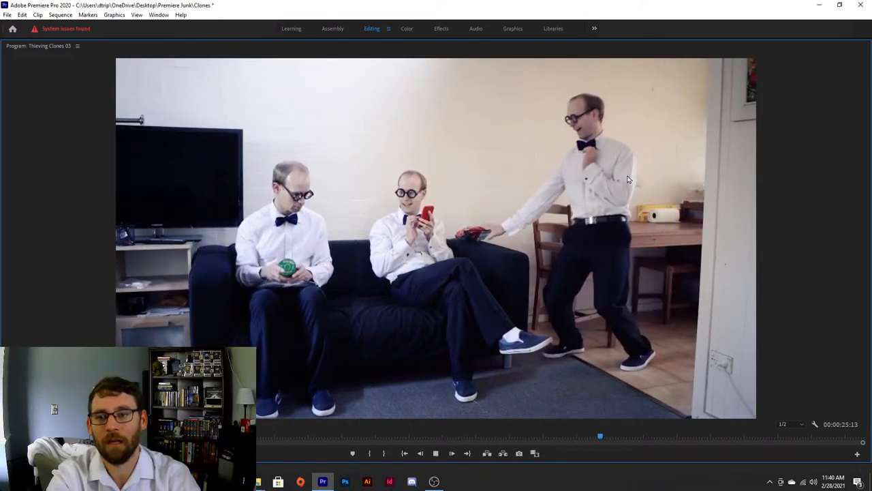
{"action": "key", "text": "space"}
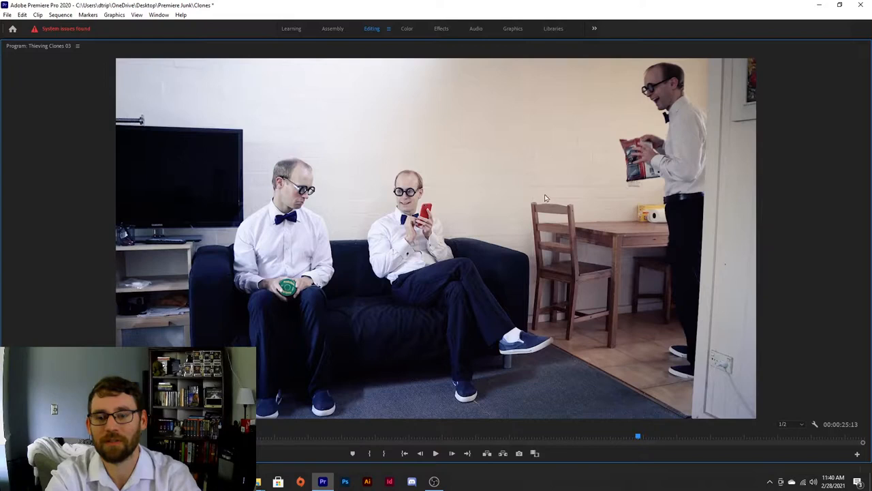
{"action": "left_click_drag", "start_coordinate": [638, 437], "coordinate": [602, 439]}
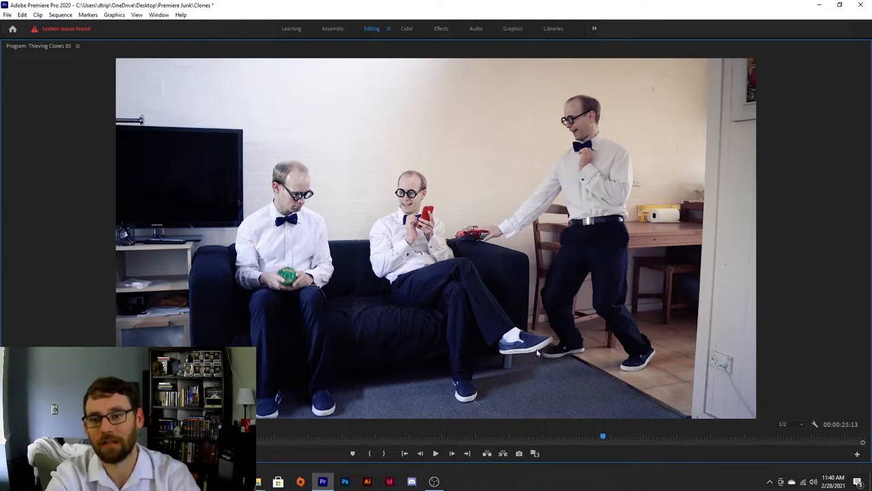
{"action": "mouse_move", "coordinate": [605, 439]}
{"action": "left_mouse_down"}
{"action": "mouse_move", "coordinate": [410, 429]}
{"action": "mouse_move", "coordinate": [356, 437]}
{"action": "mouse_move", "coordinate": [293, 427]}
{"action": "mouse_move", "coordinate": [325, 423]}
{"action": "mouse_move", "coordinate": [287, 426]}
{"action": "mouse_move", "coordinate": [322, 422]}
{"action": "mouse_move", "coordinate": [290, 426]}
{"action": "mouse_move", "coordinate": [343, 422]}
{"action": "mouse_move", "coordinate": [91, 424]}
{"action": "left_mouse_up"}
{"action": "key", "text": "grave"}
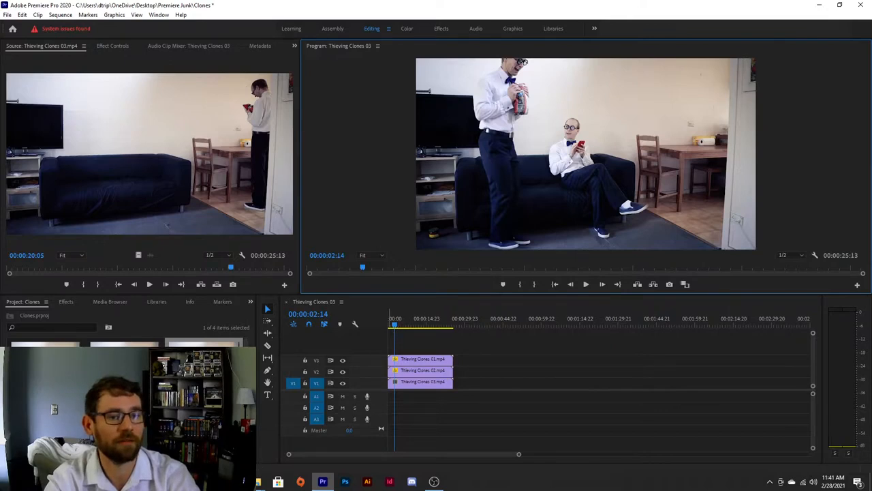
Place the three Thieving Clones clips on tracks V1 to V3 after the first set, stacked one above another
{"action": "left_click", "coordinate": [46, 364]}
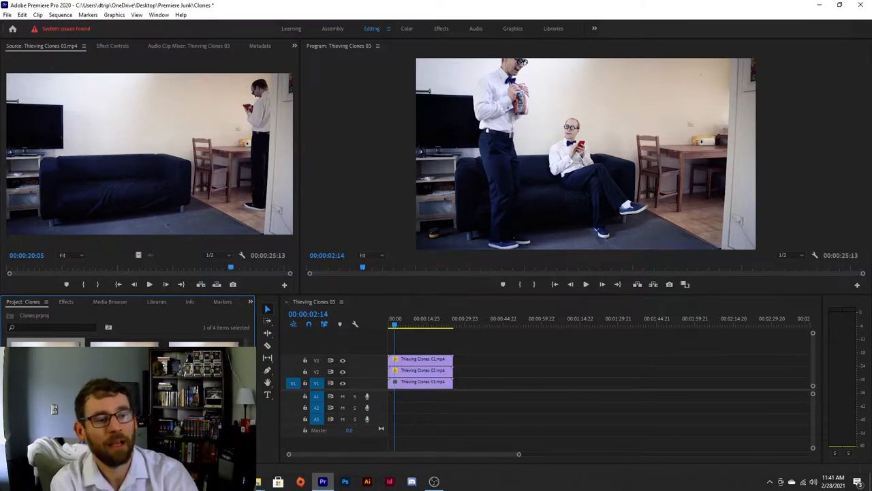
{"action": "left_click_drag", "start_coordinate": [46, 365], "coordinate": [509, 359]}
{"action": "left_click_drag", "start_coordinate": [125, 364], "coordinate": [482, 375]}
{"action": "left_click_drag", "start_coordinate": [398, 377], "coordinate": [481, 374]}
{"action": "left_click_drag", "start_coordinate": [470, 323], "coordinate": [504, 324]}
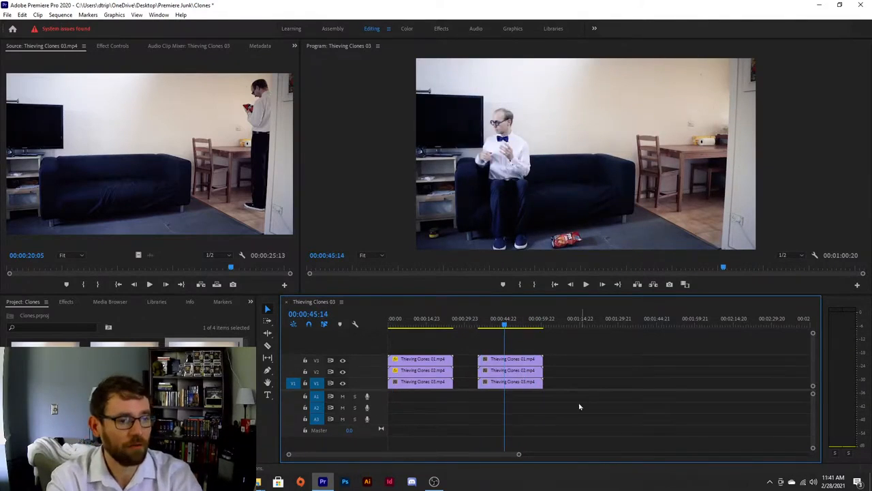
Zoom into the new clips and toggle the visibility of tracks V2 and V3 to examine each take
{"action": "left_click_drag", "start_coordinate": [519, 454], "coordinate": [396, 454]}
{"action": "key", "text": "space"}
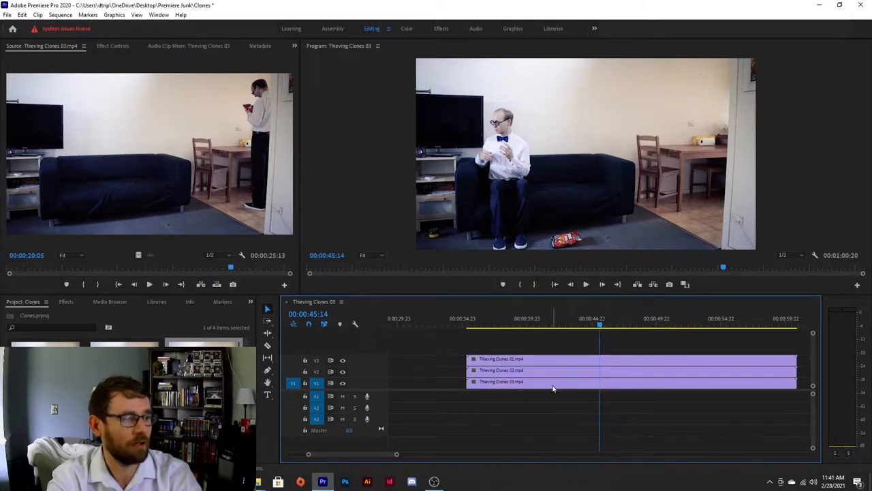
{"action": "left_click", "coordinate": [267, 383]}
{"action": "left_click_drag", "start_coordinate": [604, 359], "coordinate": [565, 364]}
{"action": "left_click", "coordinate": [342, 361]}
{"action": "left_click", "coordinate": [342, 361]}
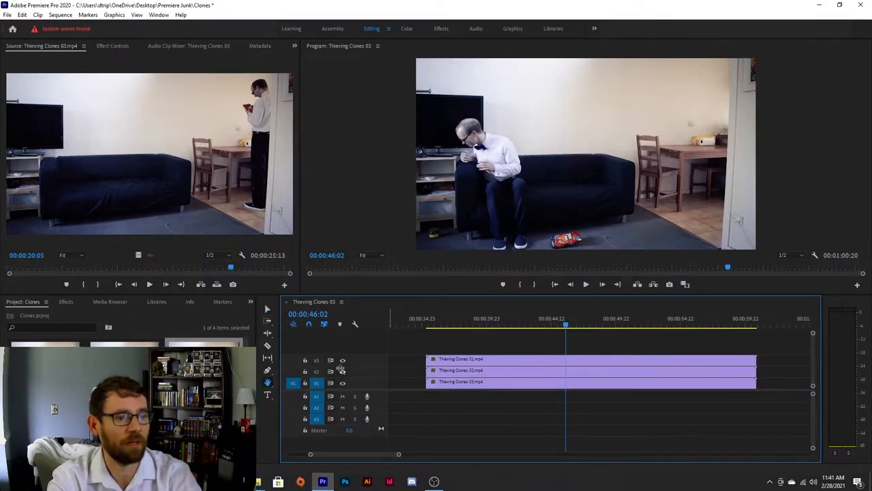
{"action": "left_click", "coordinate": [342, 371]}
{"action": "left_click_drag", "start_coordinate": [683, 326], "coordinate": [432, 310]}
{"action": "left_click", "coordinate": [342, 360]}
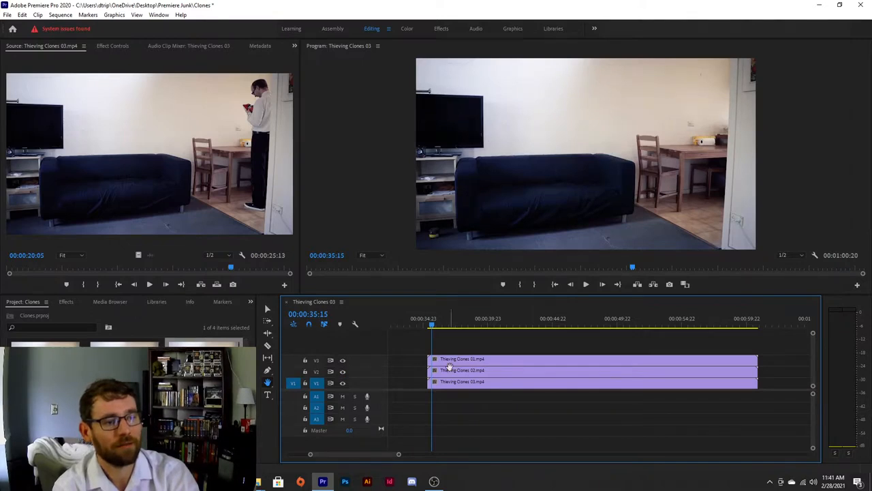
Move the playhead to about 00:00:43:22 and select the top clip to open its effect controls
{"action": "left_click", "coordinate": [440, 327]}
{"action": "left_click_drag", "start_coordinate": [440, 328], "coordinate": [529, 330]}
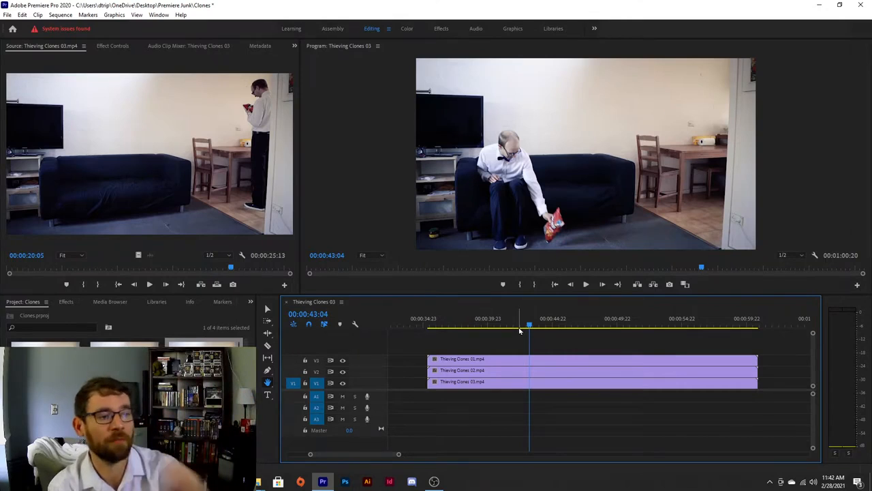
{"action": "left_click_drag", "start_coordinate": [517, 326], "coordinate": [540, 303]}
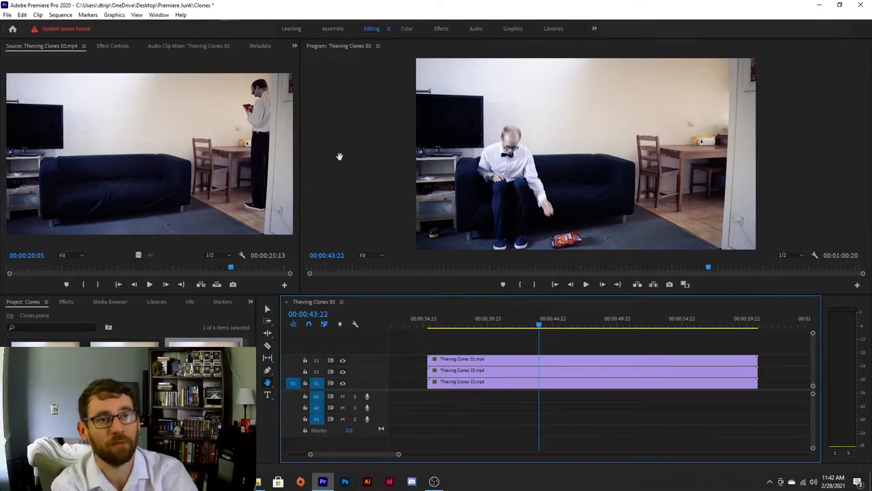
{"action": "left_click", "coordinate": [116, 46]}
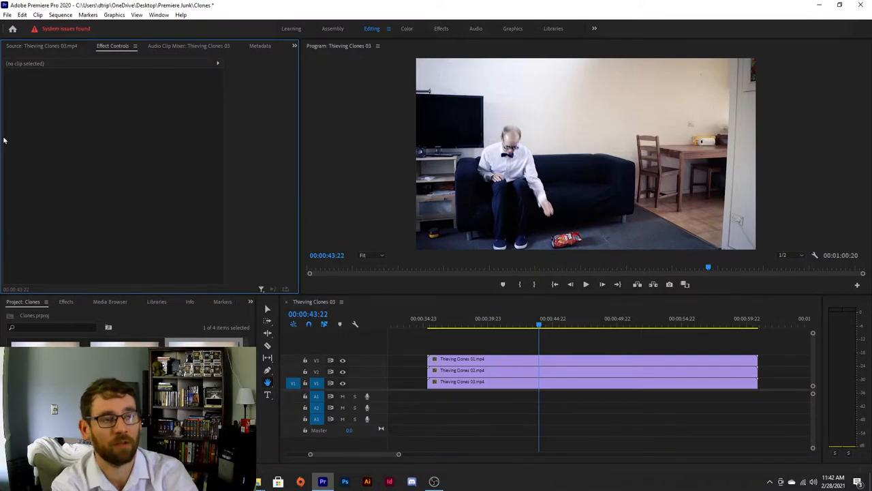
{"action": "left_click", "coordinate": [456, 364]}
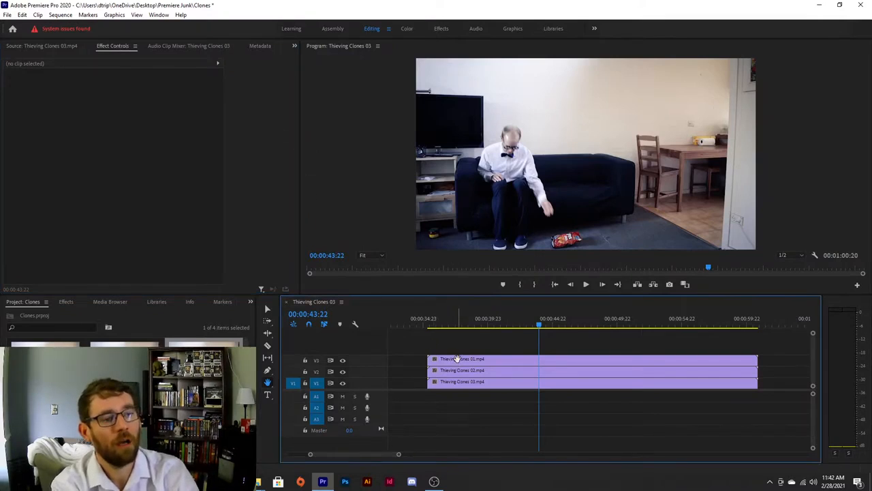
{"action": "left_click", "coordinate": [443, 359]}
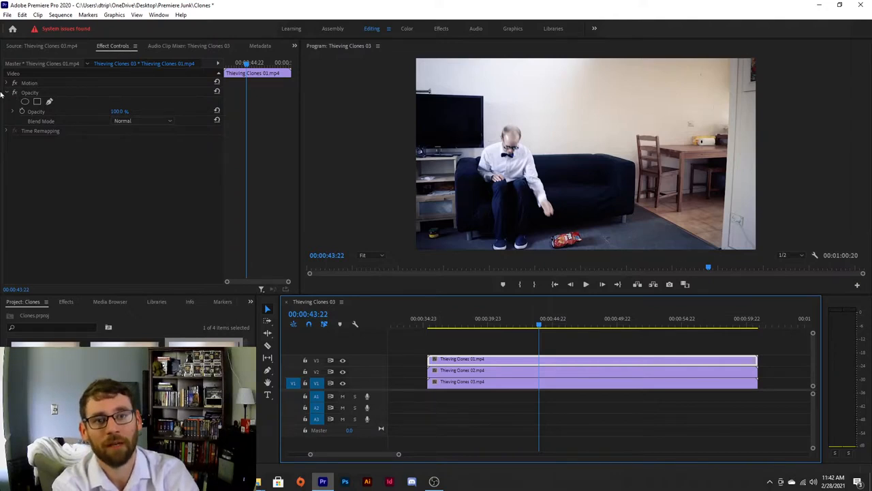
Add a single pen mask to the top clip's Opacity, deleting the extra duplicate masks
{"action": "left_click", "coordinate": [49, 102]}
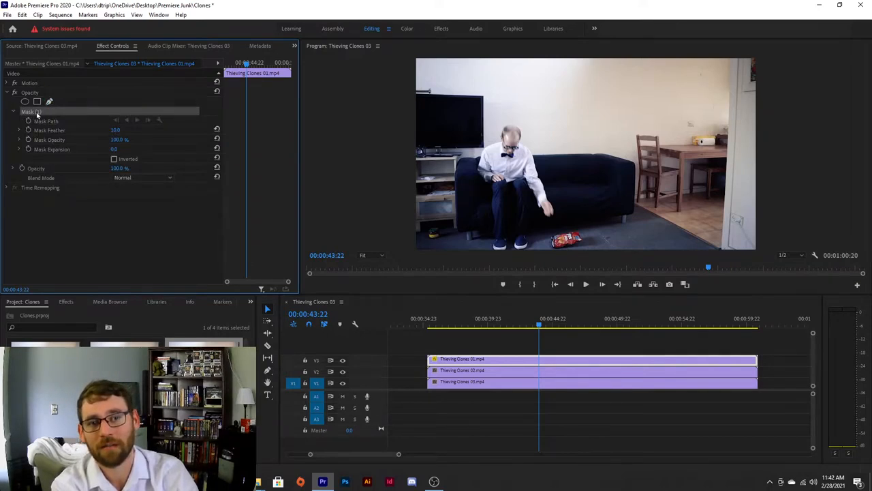
{"action": "left_click", "coordinate": [50, 102]}
{"action": "left_click", "coordinate": [51, 101]}
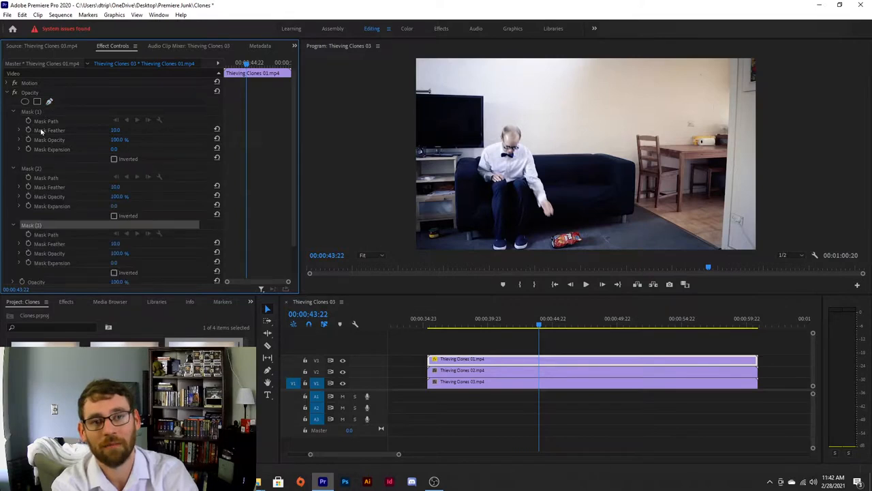
{"action": "left_click", "coordinate": [33, 173]}
{"action": "key", "text": "Delete"}
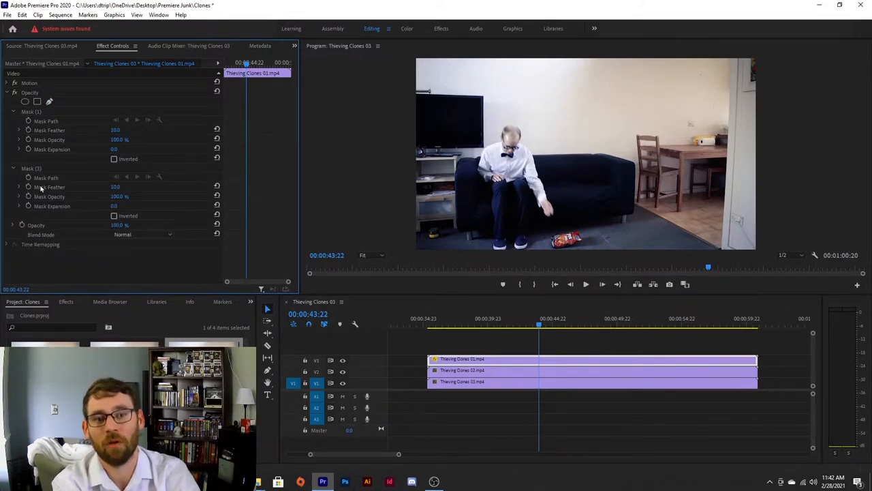
{"action": "left_click", "coordinate": [38, 168]}
{"action": "key", "text": "Delete"}
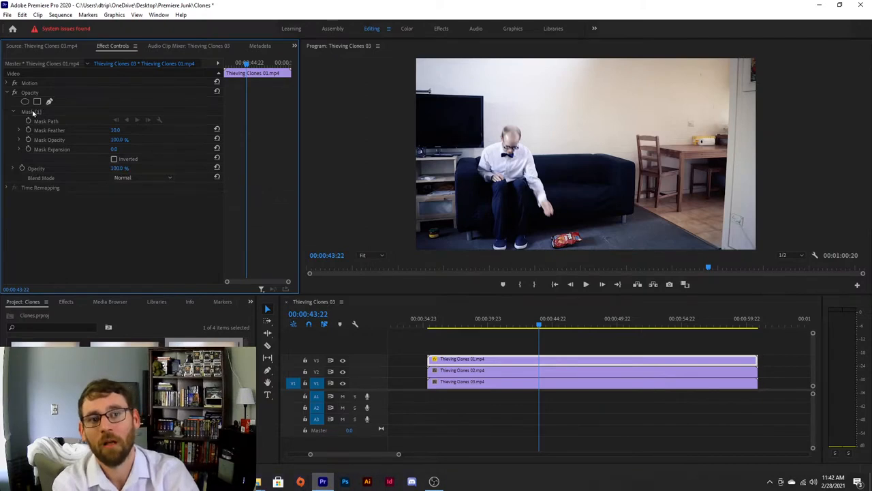
{"action": "left_click", "coordinate": [33, 112]}
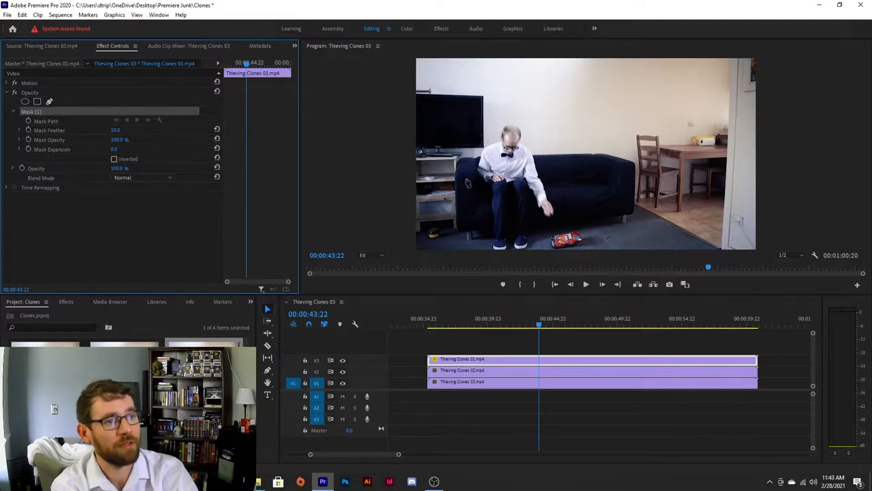
Draw a closed mask path over the left part of the frame, tracing down beside the seated clone's arm to the chips bag
{"action": "left_click", "coordinate": [579, 252]}
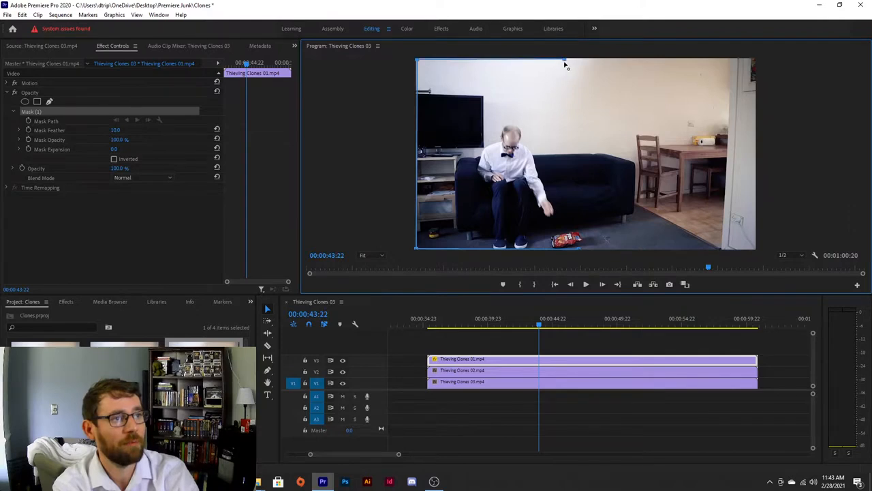
{"action": "left_click", "coordinate": [544, 136]}
{"action": "left_click", "coordinate": [543, 156]}
{"action": "left_click", "coordinate": [548, 176]}
{"action": "left_click", "coordinate": [557, 192]}
{"action": "left_click", "coordinate": [564, 205]}
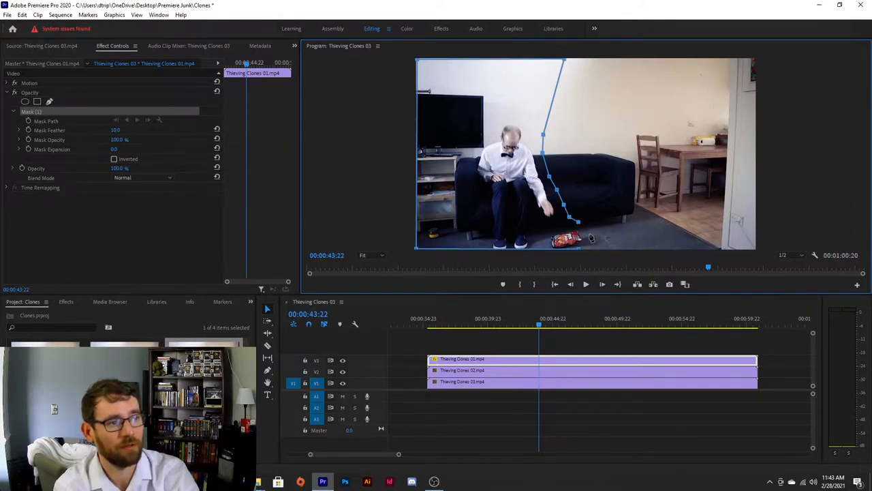
{"action": "left_click", "coordinate": [586, 236]}
{"action": "left_click", "coordinate": [608, 231]}
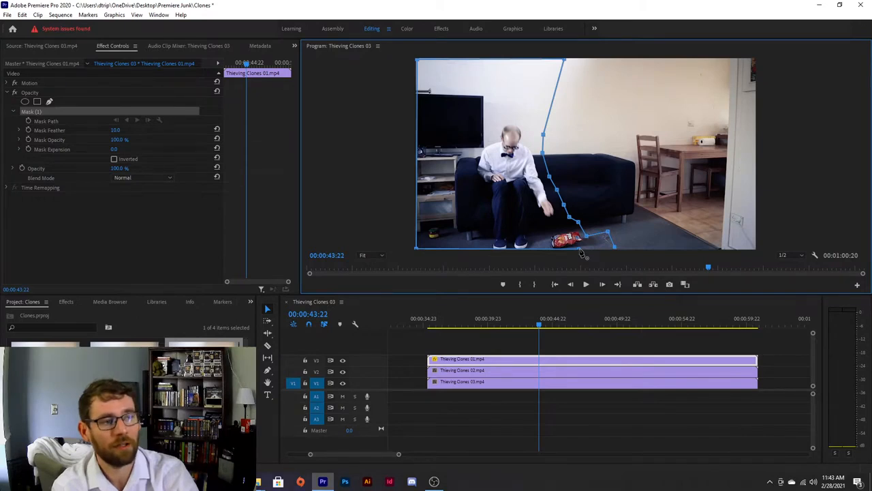
{"action": "left_click", "coordinate": [581, 251]}
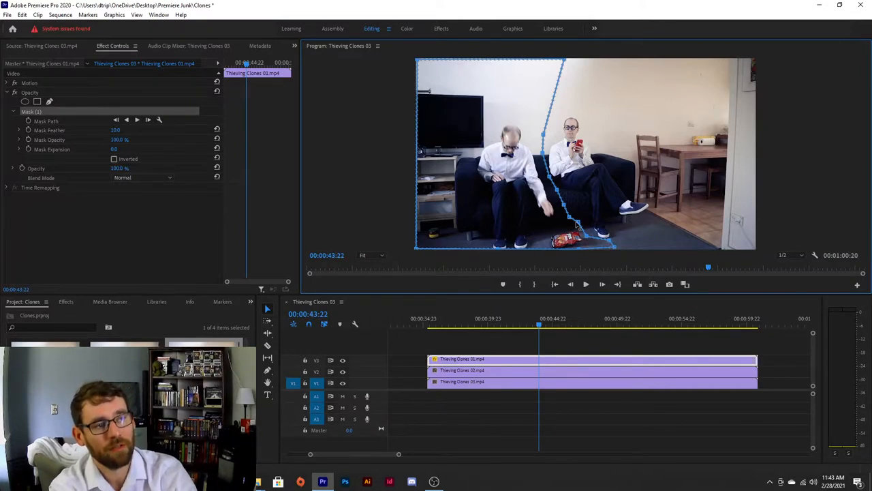
{"action": "mouse_move", "coordinate": [579, 223]}
{"action": "left_mouse_down"}
{"action": "mouse_move", "coordinate": [590, 217]}
{"action": "mouse_move", "coordinate": [585, 225]}
{"action": "left_mouse_up"}
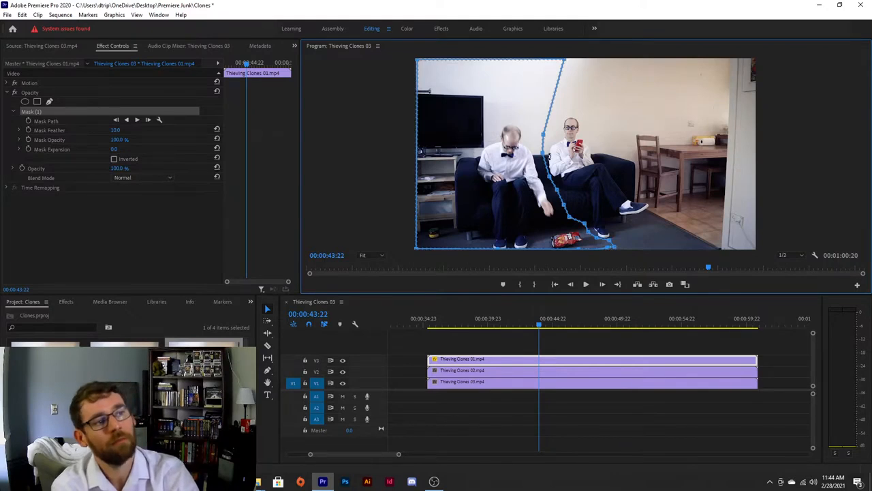
Play back the masked section to check the overlap between clones
{"action": "left_click_drag", "start_coordinate": [547, 325], "coordinate": [444, 323]}
{"action": "key", "text": "space"}
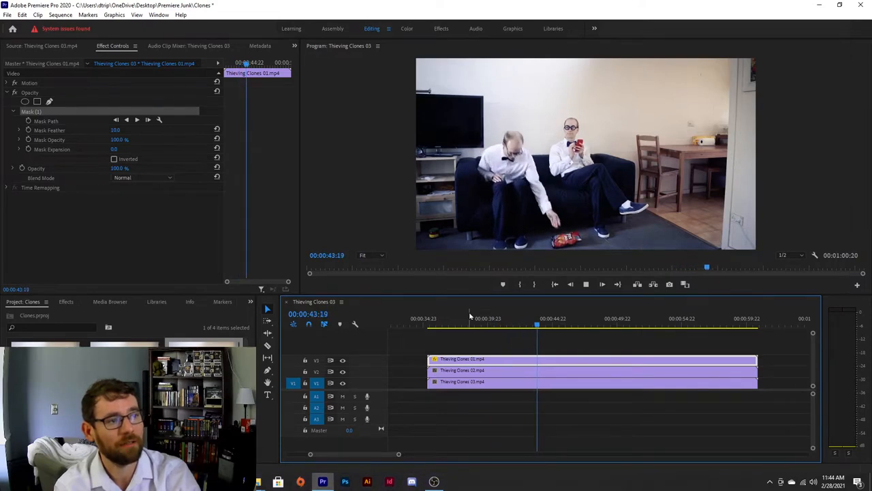
{"action": "key", "text": "space"}
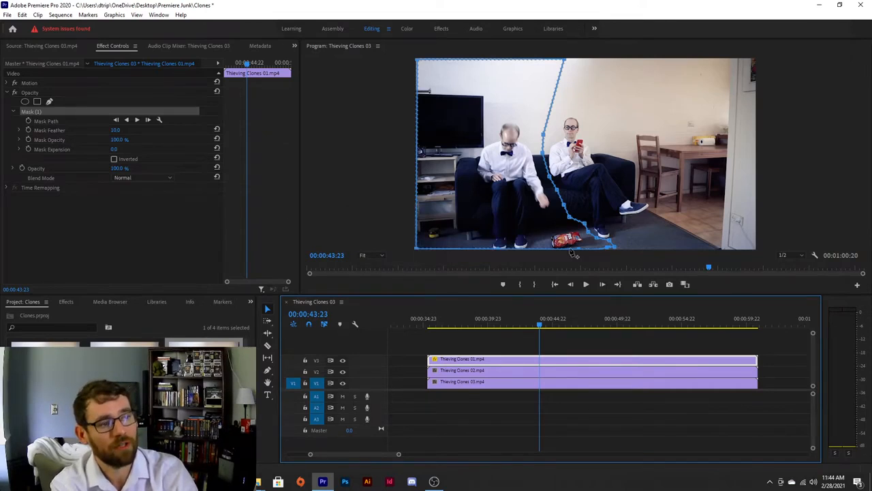
Enable keyframing for the Mask Path and step six frames forward to 00:00:44:05
{"action": "left_click", "coordinate": [29, 121]}
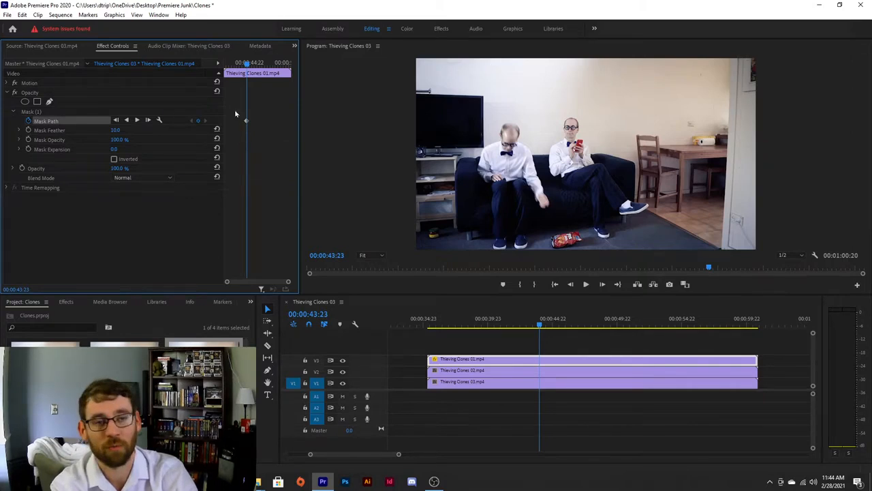
{"action": "left_click", "coordinate": [36, 112]}
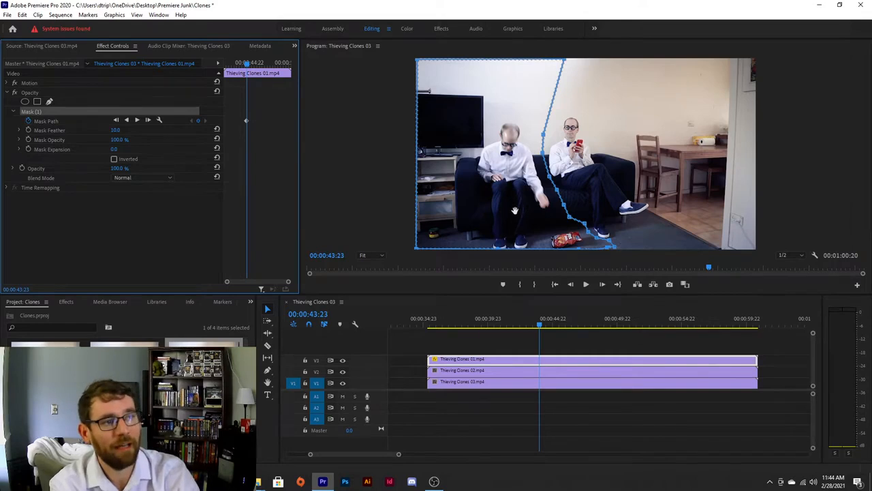
{"action": "key", "text": "Right"}
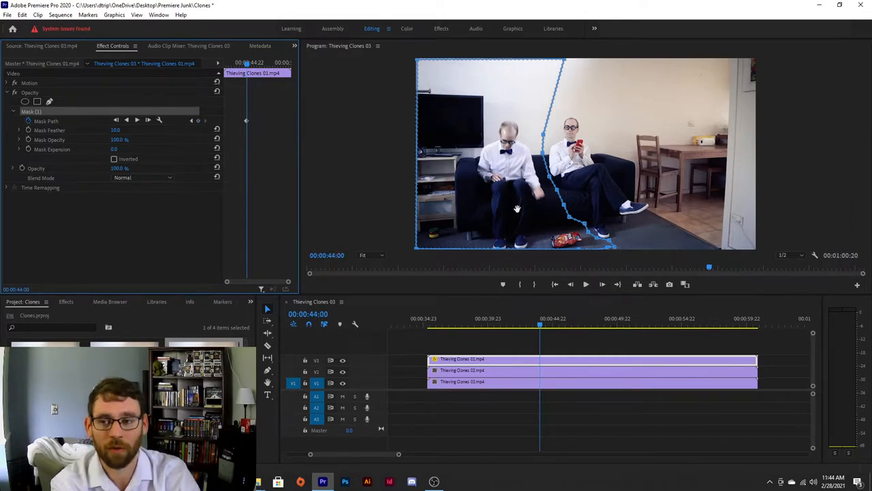
{"action": "key", "text": "Right"}
{"action": "key", "text": "Right"}
{"action": "key", "text": "Right"}
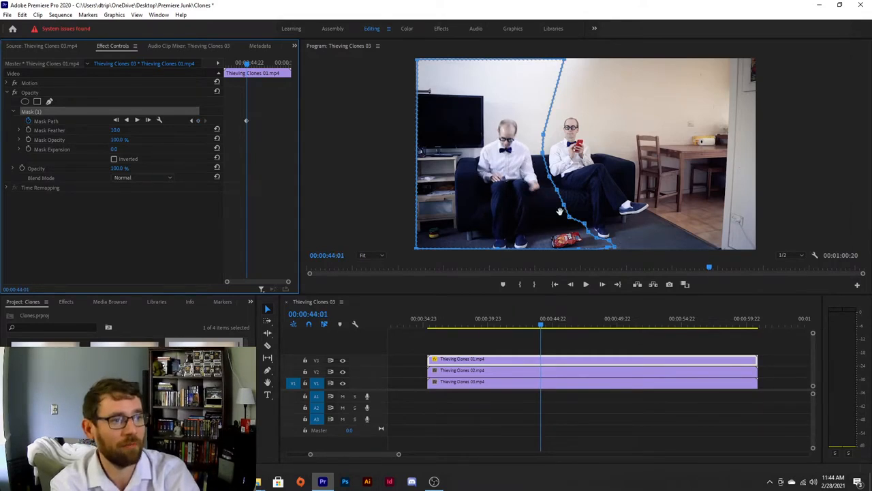
{"action": "key", "text": "Right"}
{"action": "key", "text": "Right"}
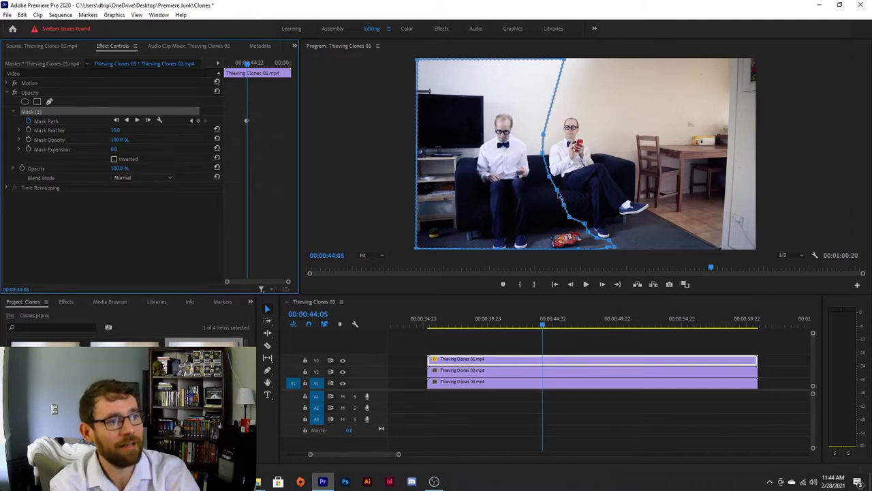
Move the mask vertex beside the clone's arm and set Mask Feather to 20
{"action": "left_click", "coordinate": [551, 179]}
{"action": "left_click_drag", "start_coordinate": [547, 182], "coordinate": [545, 183]}
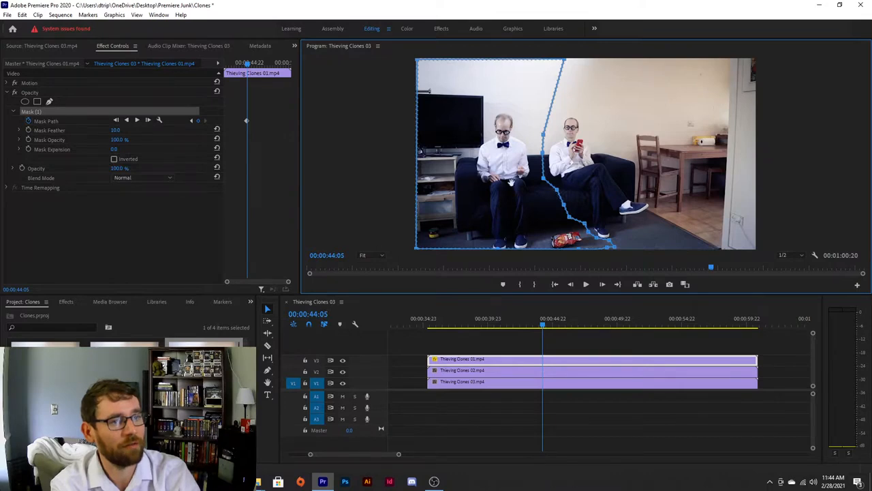
{"action": "left_click", "coordinate": [117, 131]}
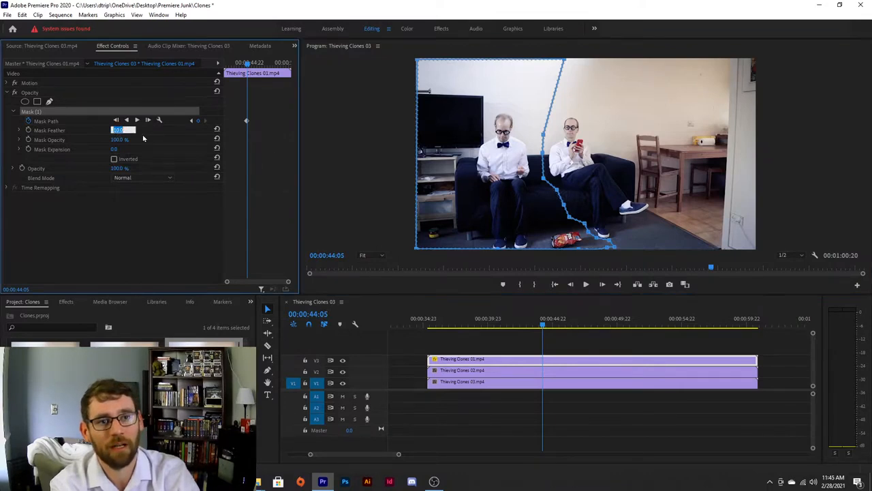
{"action": "key", "text": "Return"}
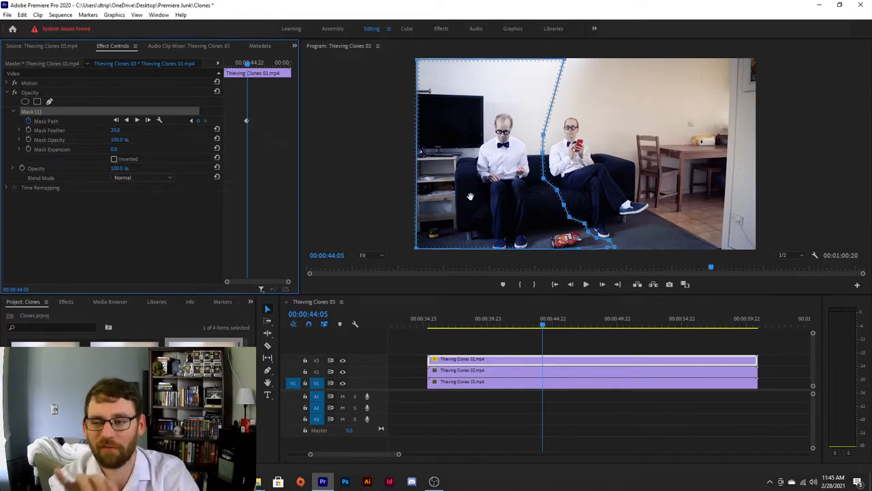
{"action": "left_click", "coordinate": [556, 194]}
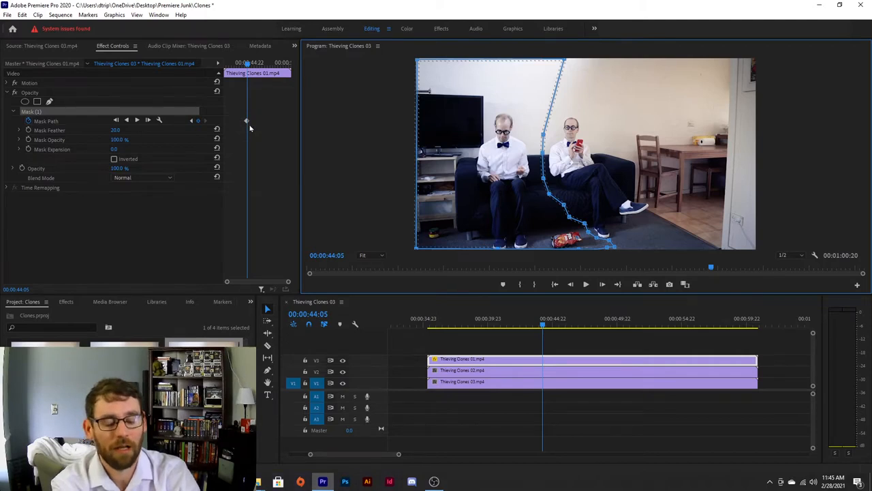
{"action": "left_click", "coordinate": [250, 125]}
{"action": "key", "text": "equal"}
{"action": "key", "text": "equal"}
{"action": "key", "text": "equal"}
{"action": "key", "text": "equal"}
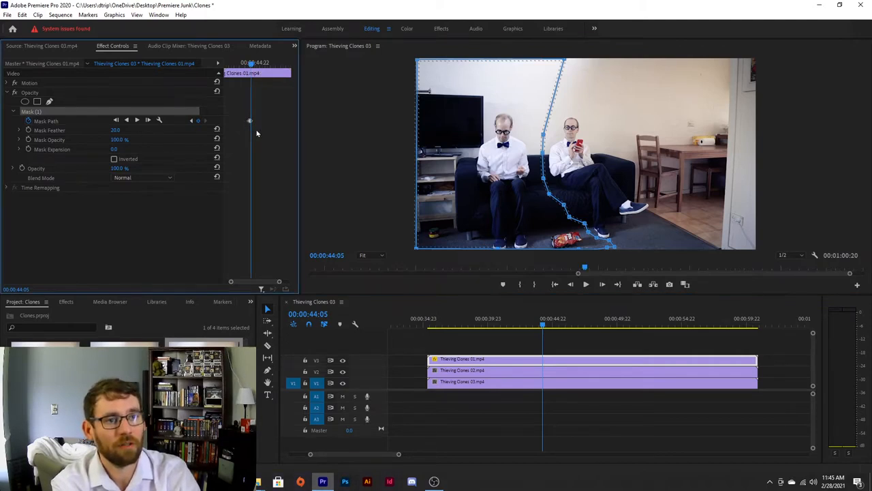
{"action": "key", "text": "equal"}
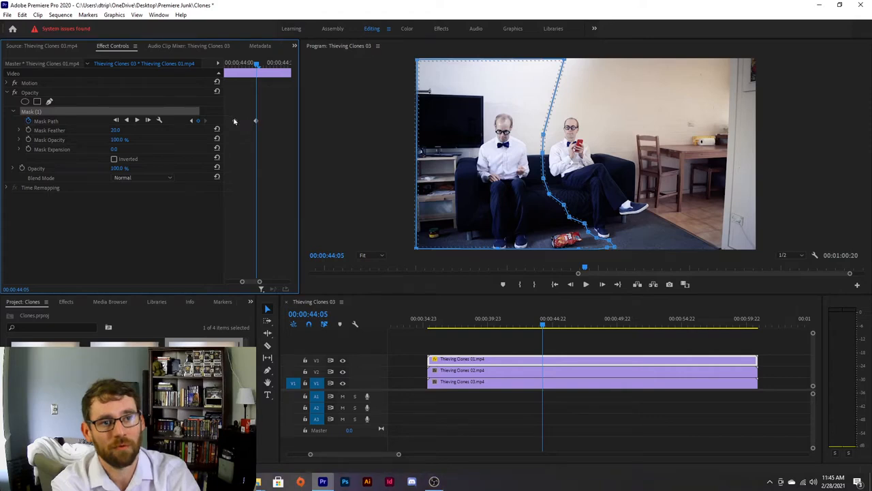
{"action": "key", "text": "equal"}
{"action": "key", "text": "equal"}
{"action": "key", "text": "equal"}
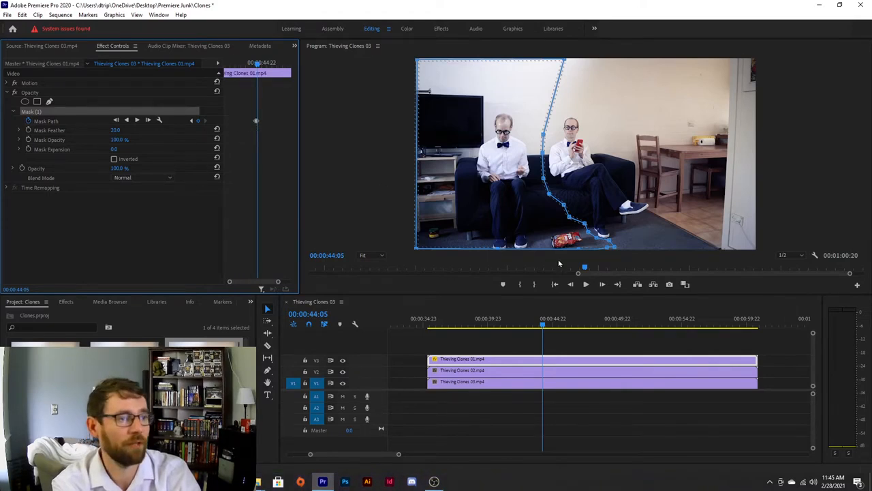
Step forward to 00:00:44:10 and reshape the mask's lower vertices so the chips bag stays inside the masked area
{"action": "left_click", "coordinate": [542, 325]}
{"action": "key", "text": "space"}
{"action": "key", "text": "space"}
{"action": "key", "text": "Right"}
{"action": "key", "text": "Right"}
{"action": "key", "text": "Right"}
{"action": "key", "text": "Right"}
{"action": "key", "text": "Right"}
{"action": "key", "text": "Right"}
{"action": "key", "text": "Right"}
{"action": "left_click_drag", "start_coordinate": [563, 206], "coordinate": [557, 248]}
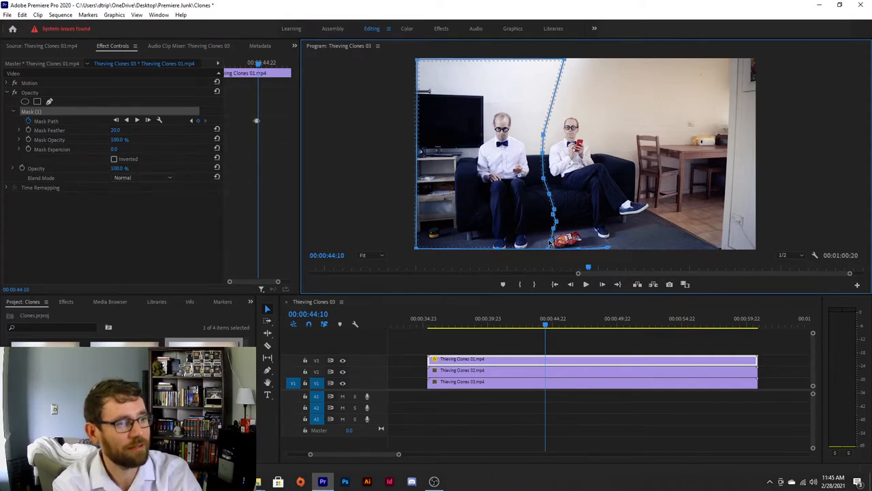
{"action": "left_click_drag", "start_coordinate": [553, 240], "coordinate": [549, 240]}
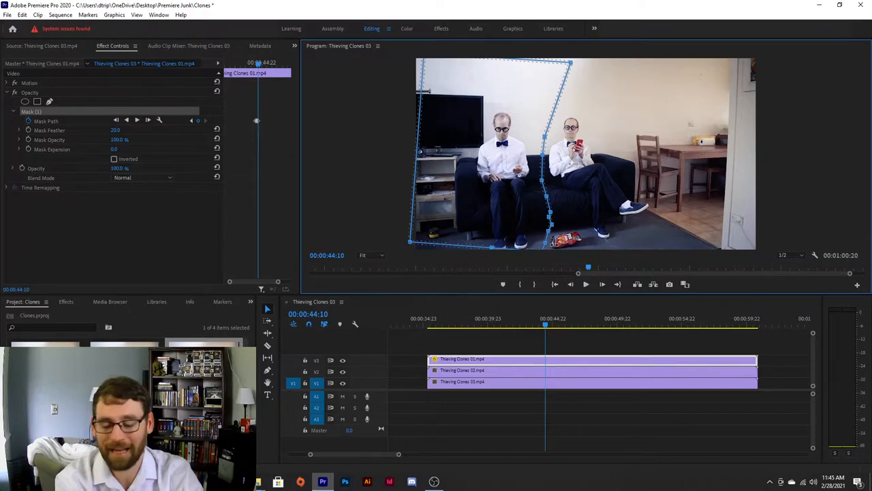
{"action": "key", "text": "ctrl+z"}
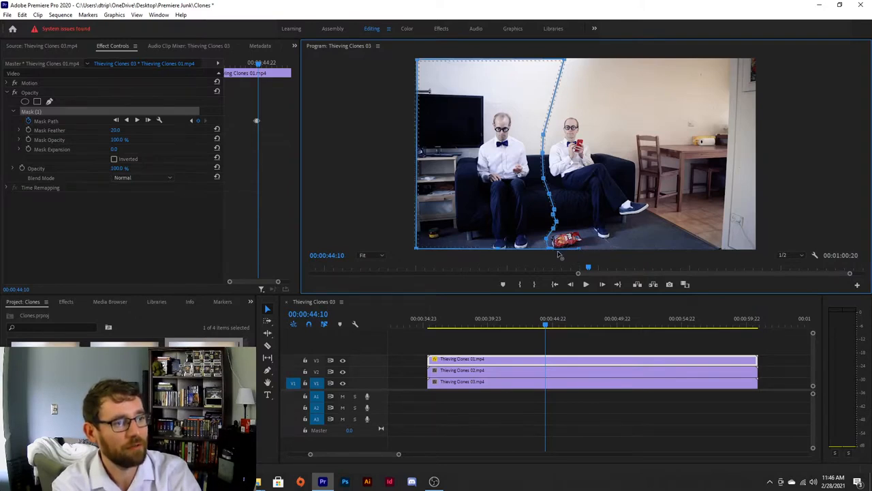
{"action": "left_click_drag", "start_coordinate": [554, 230], "coordinate": [567, 230]}
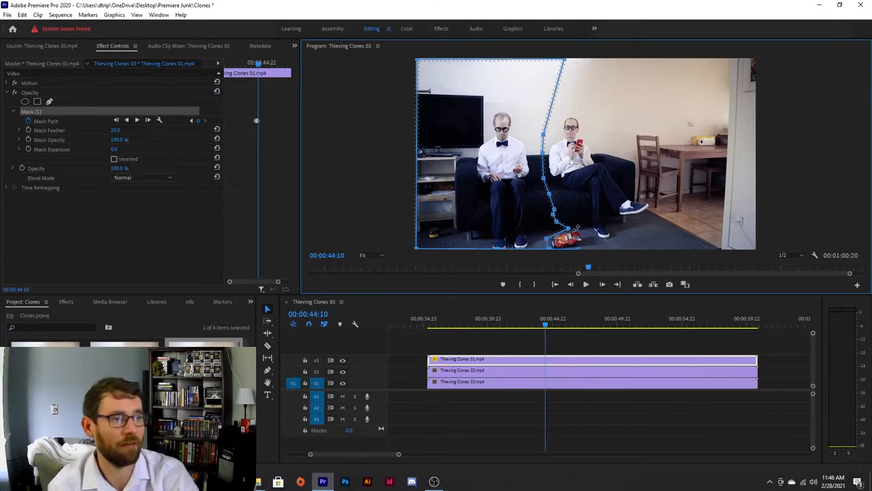
Replay the section, then at 00:00:47:02 move the mask vertex near the chips bag slightly left
{"action": "left_click_drag", "start_coordinate": [546, 324], "coordinate": [457, 340]}
{"action": "key", "text": "space"}
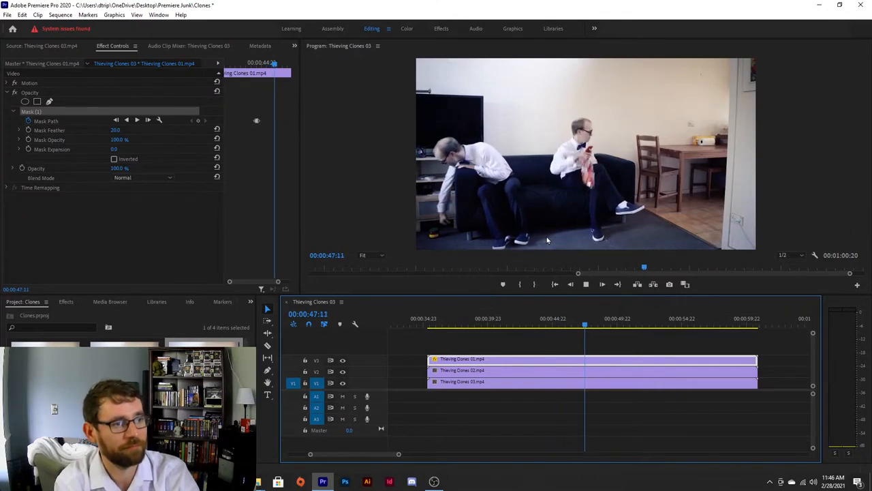
{"action": "key", "text": "space"}
{"action": "left_click_drag", "start_coordinate": [586, 324], "coordinate": [580, 329]}
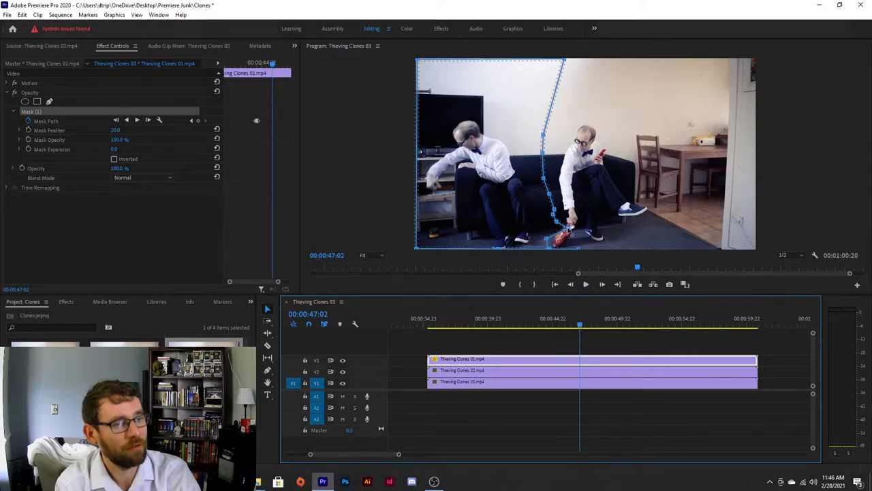
{"action": "left_click_drag", "start_coordinate": [569, 229], "coordinate": [555, 227]}
Play forward to about 00:00:49:19 to review how the masked clones overlap
{"action": "mouse_move", "coordinate": [580, 325]}
{"action": "left_mouse_down"}
{"action": "mouse_move", "coordinate": [533, 323]}
{"action": "mouse_move", "coordinate": [584, 315]}
{"action": "left_mouse_up"}
{"action": "key", "text": "space"}
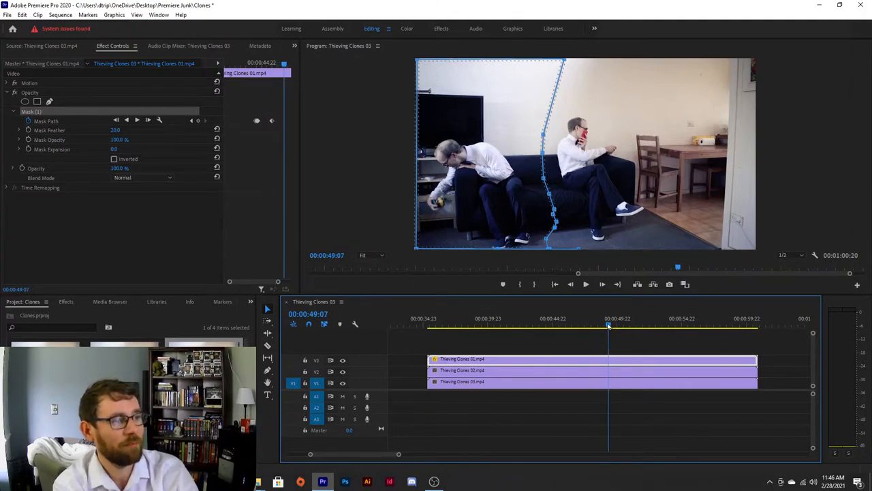
{"action": "left_click_drag", "start_coordinate": [608, 325], "coordinate": [615, 326]}
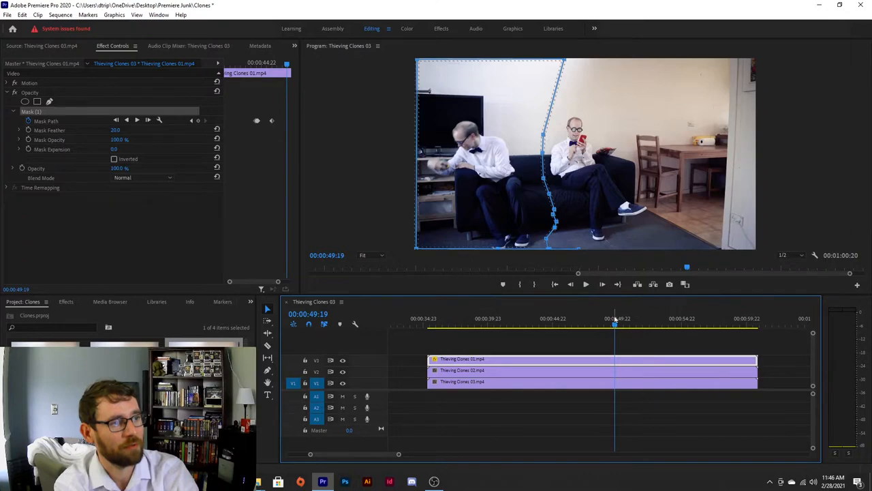
Select the Thieving Clones 02.mp4 clip and draw a closed pen mask over the left part of the frame, tracing beside the seated clone's legs
{"action": "left_click", "coordinate": [619, 373]}
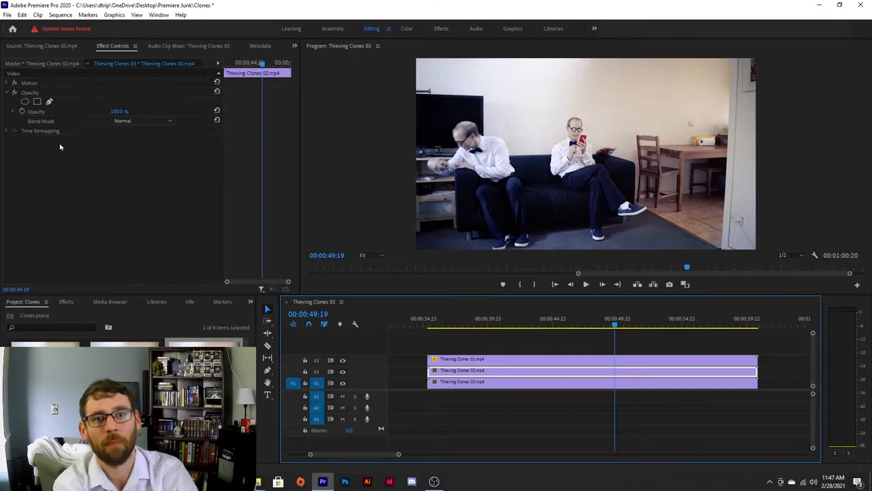
{"action": "left_click", "coordinate": [48, 101]}
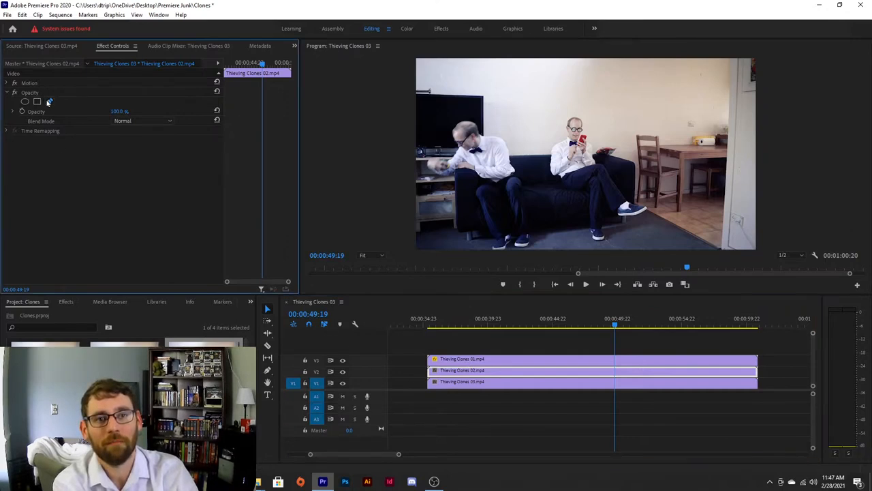
{"action": "left_click", "coordinate": [607, 60]}
{"action": "left_click", "coordinate": [606, 125]}
{"action": "left_click", "coordinate": [620, 152]}
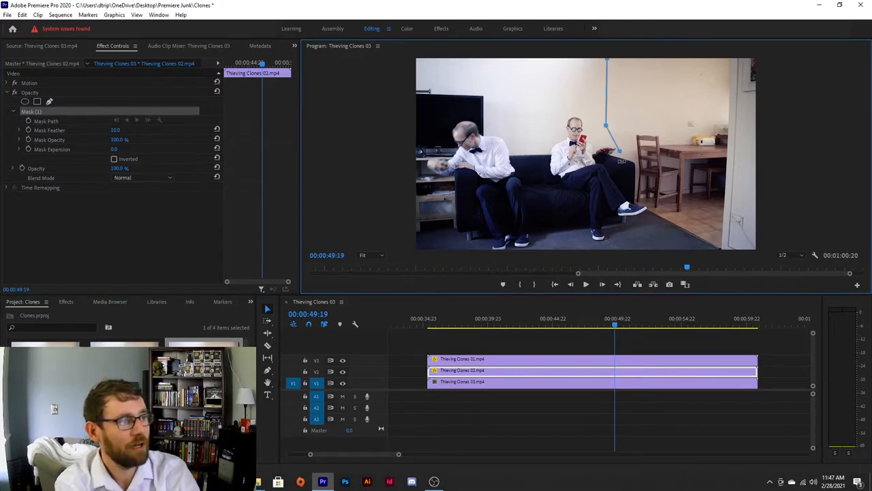
{"action": "left_click", "coordinate": [620, 164]}
{"action": "left_click", "coordinate": [627, 188]}
{"action": "left_click", "coordinate": [635, 197]}
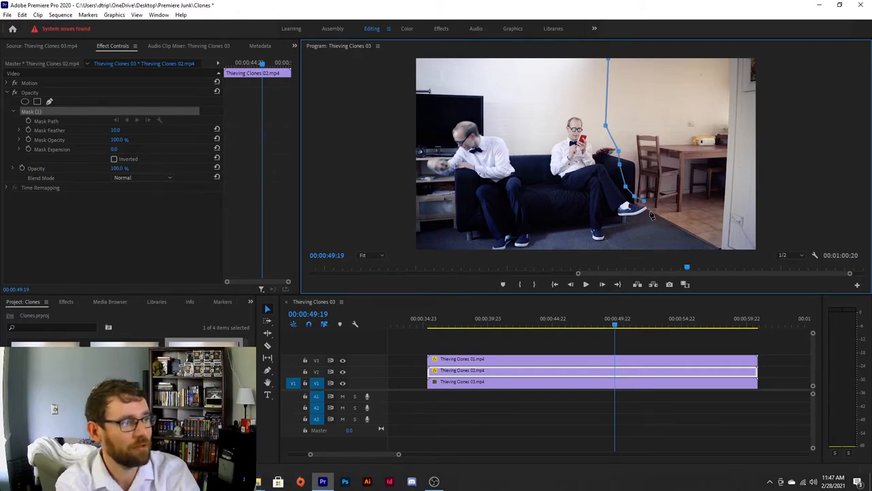
{"action": "left_click", "coordinate": [647, 213]}
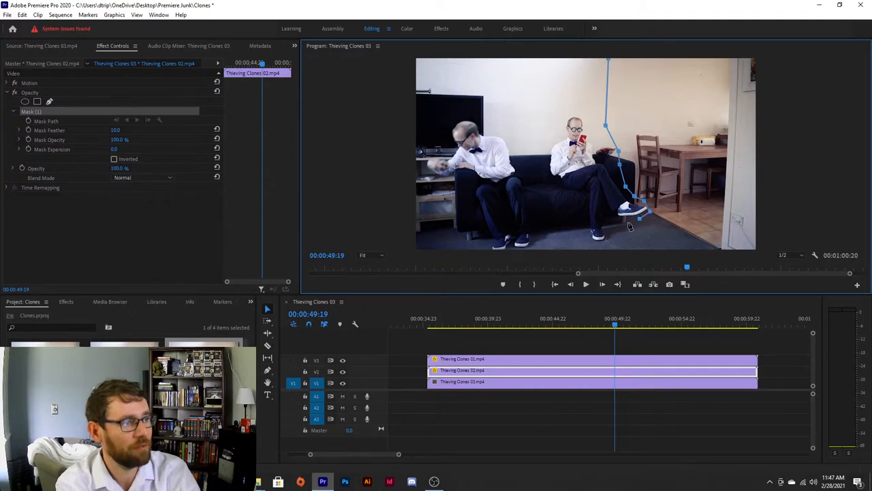
{"action": "left_click", "coordinate": [631, 220]}
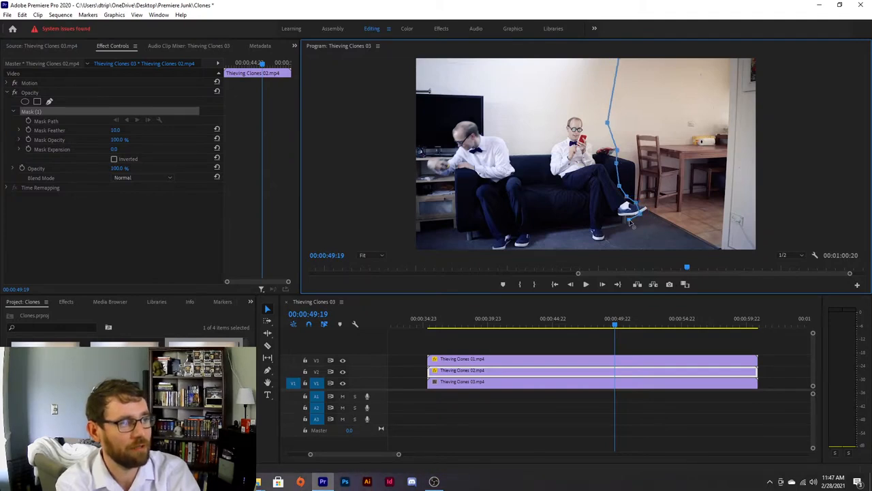
{"action": "key", "text": "ctrl+z"}
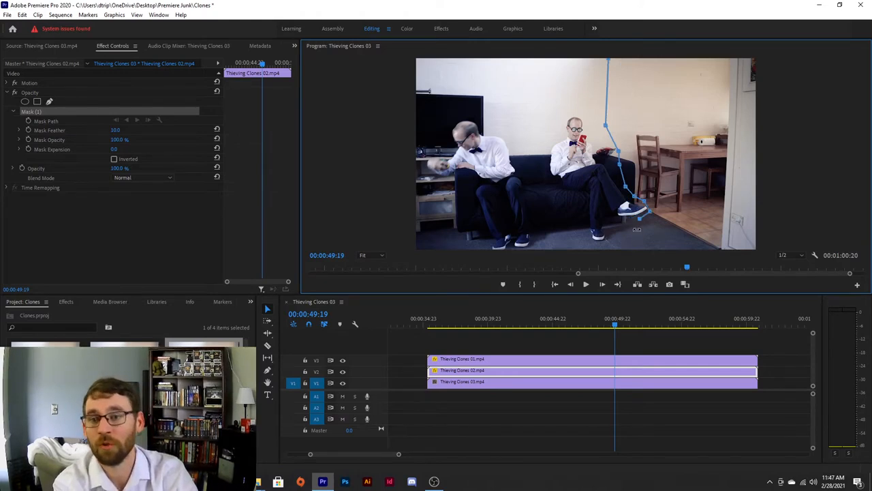
{"action": "left_click", "coordinate": [640, 235]}
{"action": "left_click", "coordinate": [641, 249]}
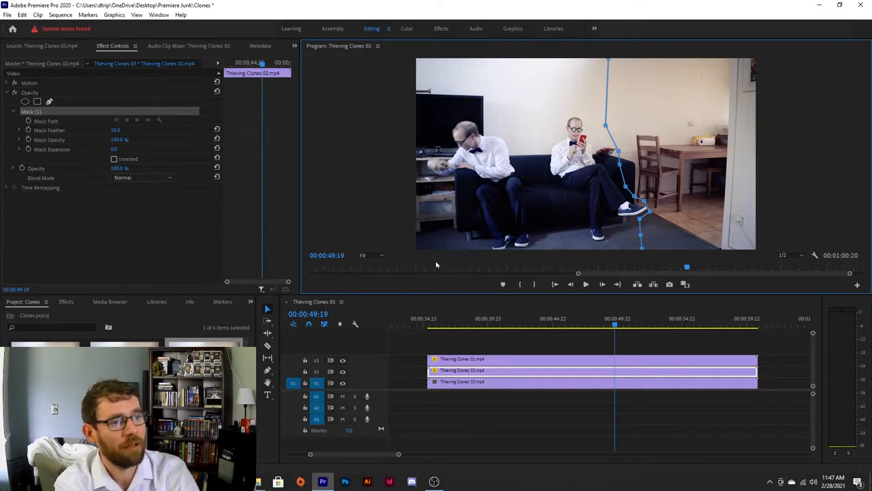
{"action": "left_click", "coordinate": [415, 249]}
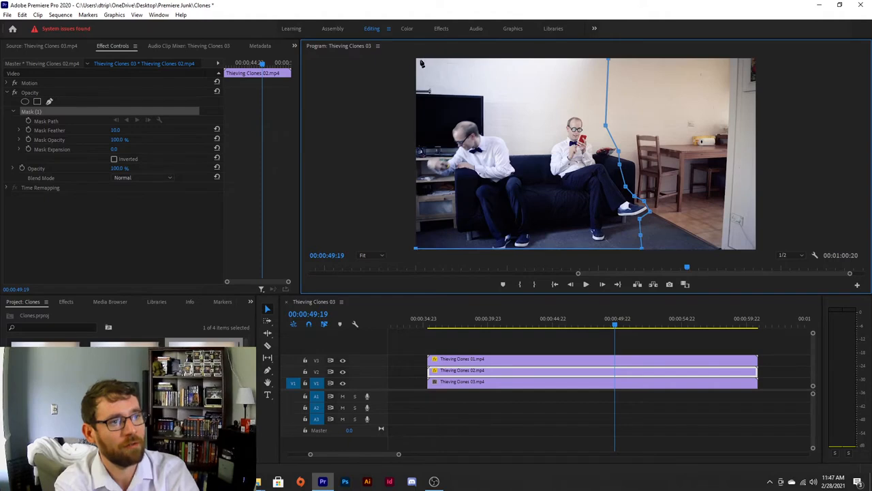
{"action": "left_click", "coordinate": [417, 60]}
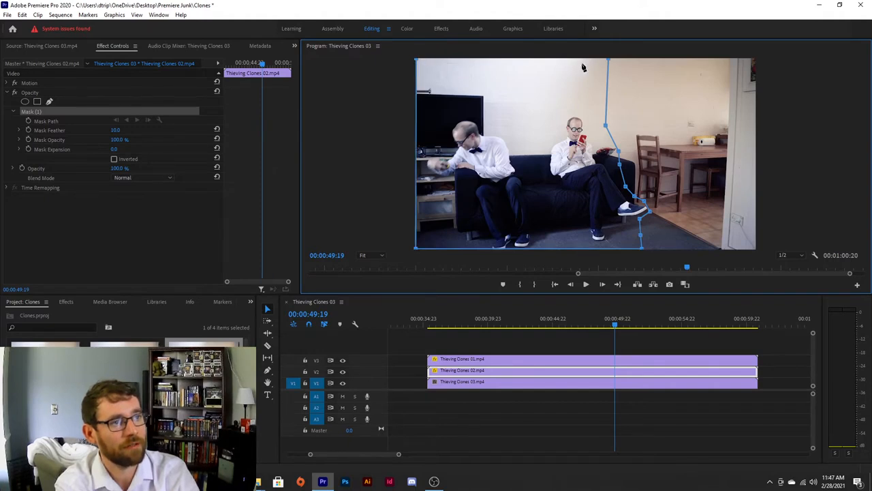
{"action": "left_click", "coordinate": [609, 60]}
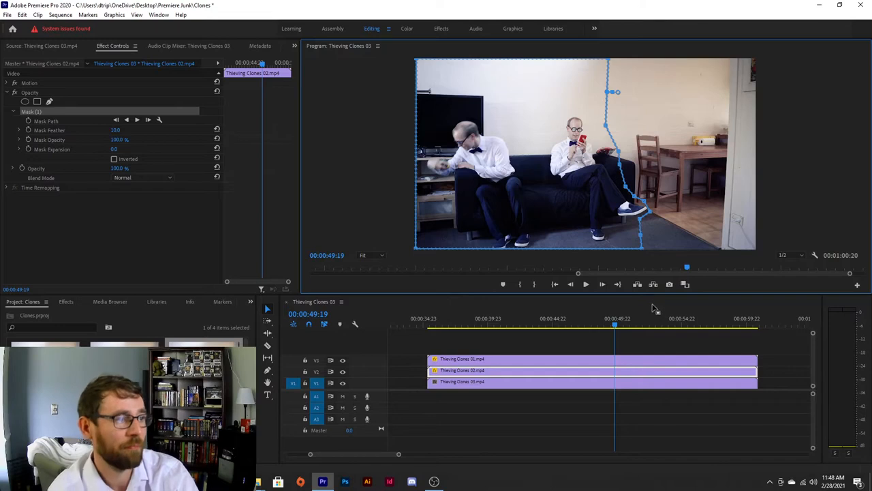
Play ahead to 00:00:51:04 and pull the mask's lower vertex right past the clone's feet
{"action": "key", "text": "space"}
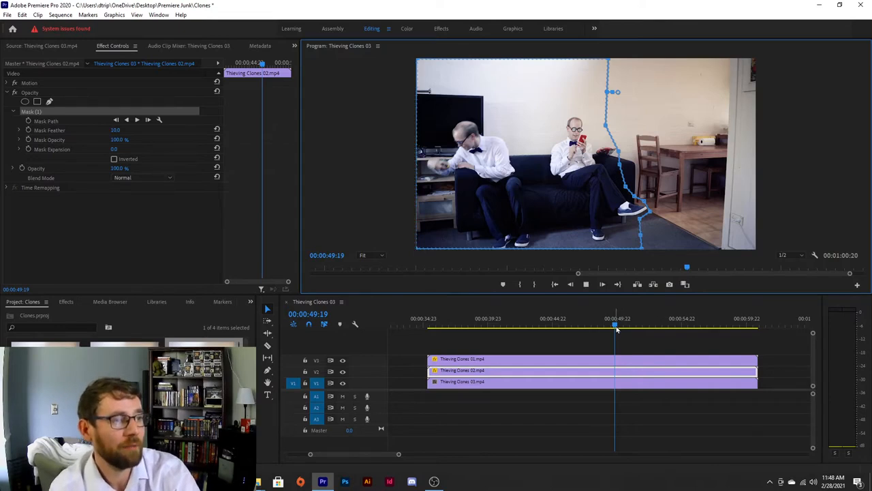
{"action": "key", "text": "space"}
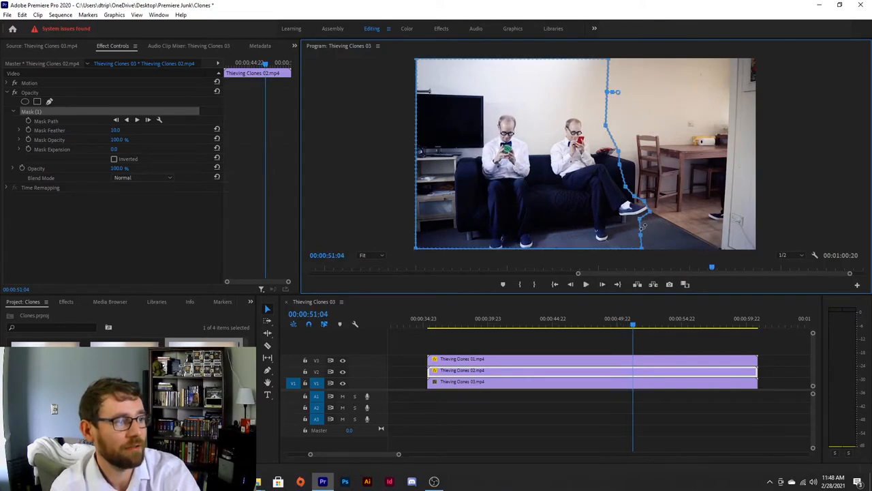
{"action": "left_click_drag", "start_coordinate": [641, 222], "coordinate": [661, 234]}
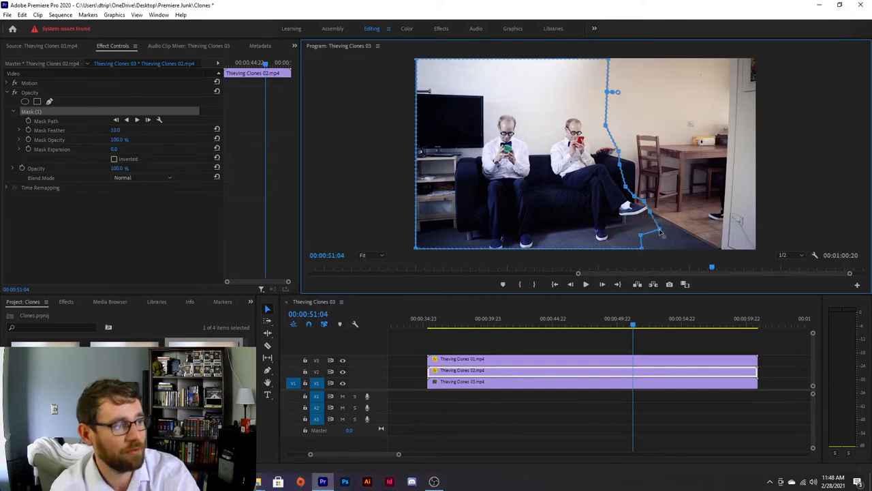
Play back the section and return to 00:00:52:03 to check the mask edge
{"action": "left_click_drag", "start_coordinate": [634, 327], "coordinate": [605, 326]}
{"action": "key", "text": "space"}
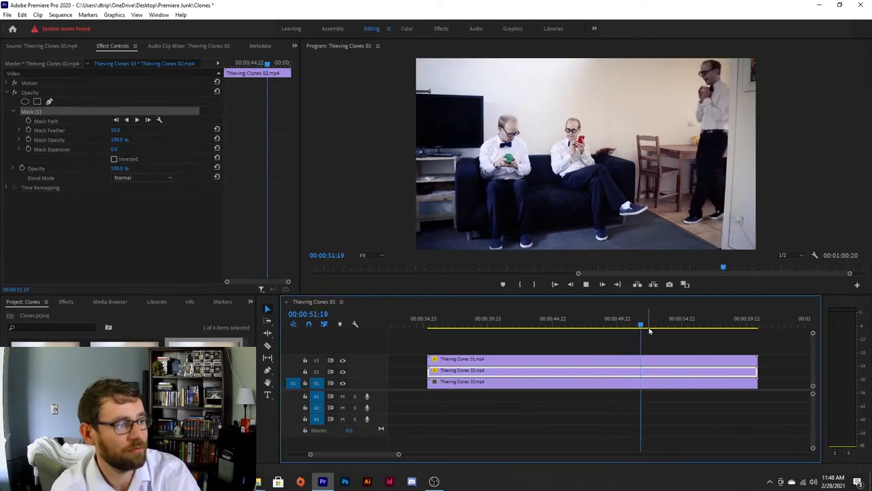
{"action": "key", "text": "space"}
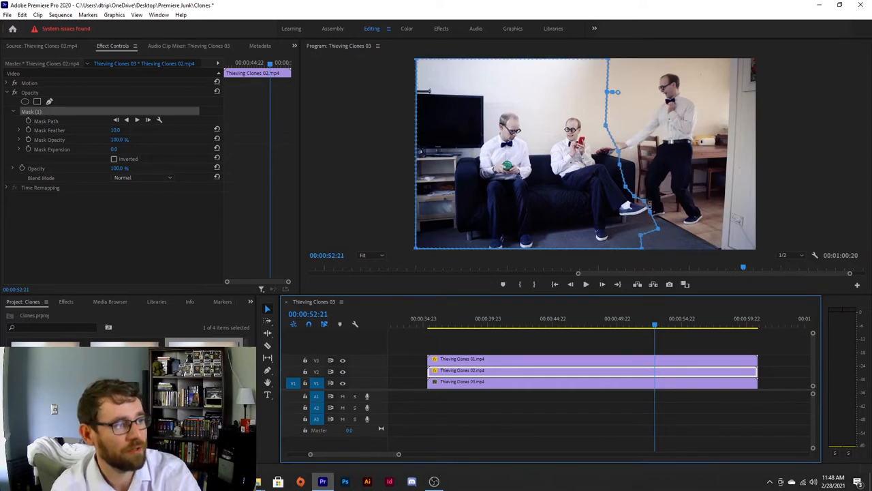
{"action": "left_click", "coordinate": [652, 325]}
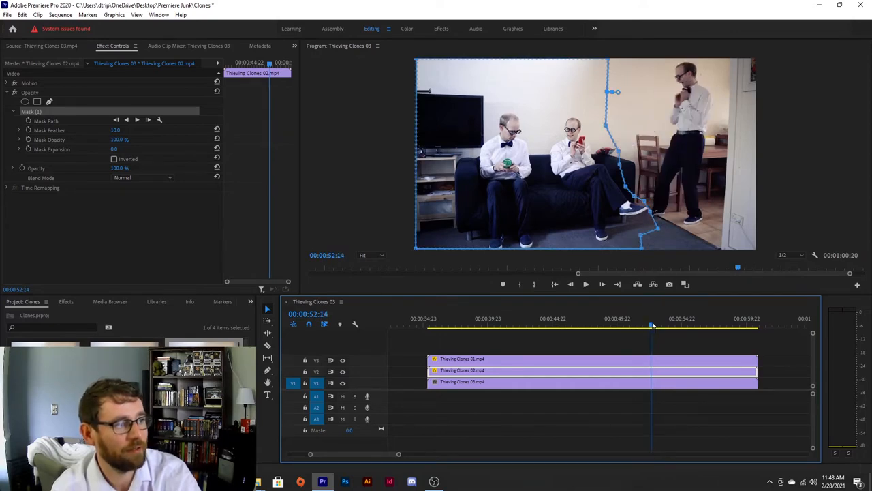
{"action": "left_click_drag", "start_coordinate": [652, 325], "coordinate": [648, 325]}
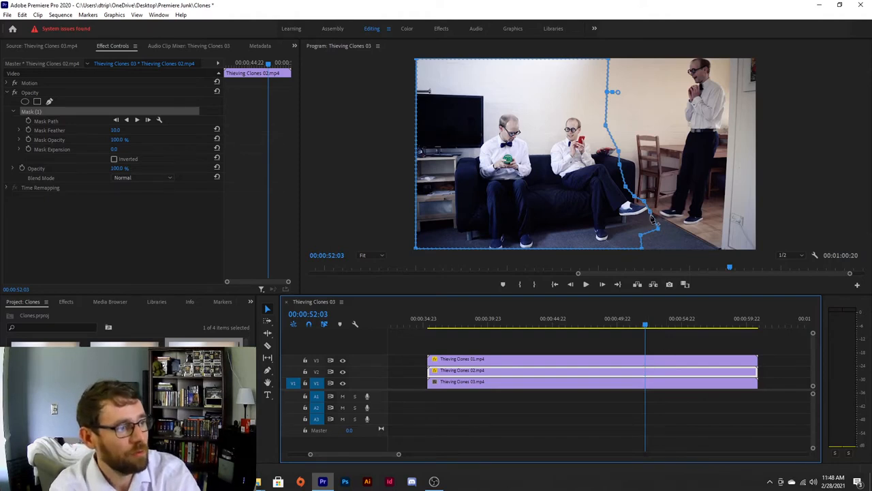
Zoom the program view to 75%, pan down to the feet, and add a mask vertex beside the seated clone's shoe
{"action": "left_click", "coordinate": [371, 256]}
{"action": "left_click", "coordinate": [374, 311]}
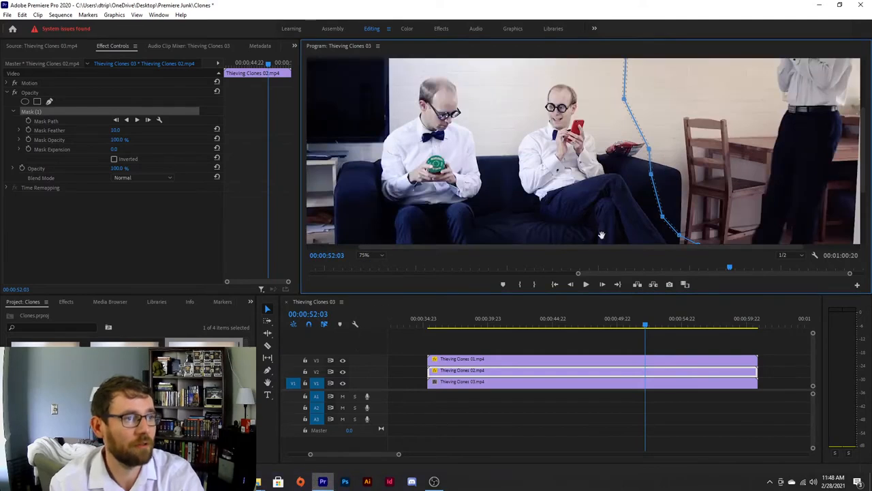
{"action": "left_click", "coordinate": [265, 384]}
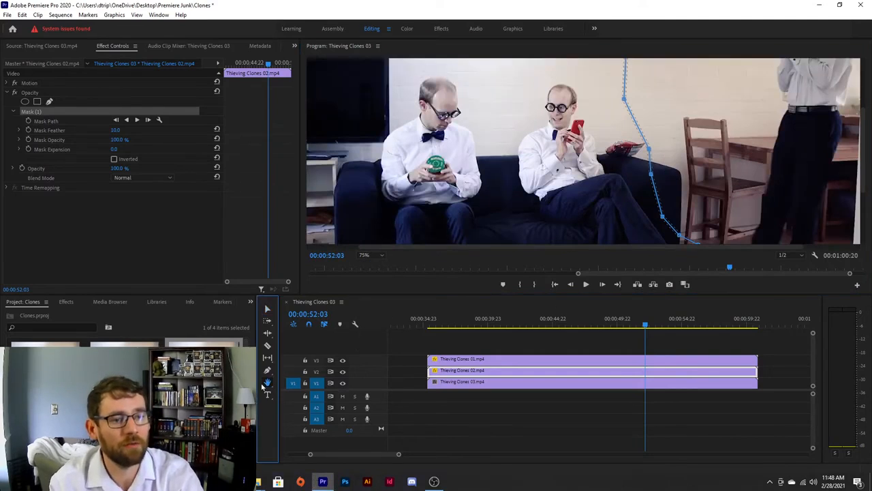
{"action": "left_click_drag", "start_coordinate": [631, 198], "coordinate": [556, 96]}
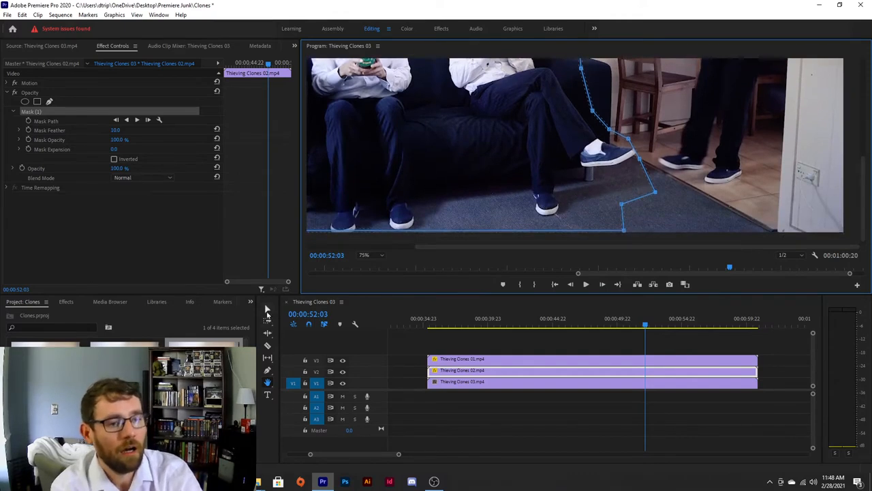
{"action": "left_click", "coordinate": [267, 370]}
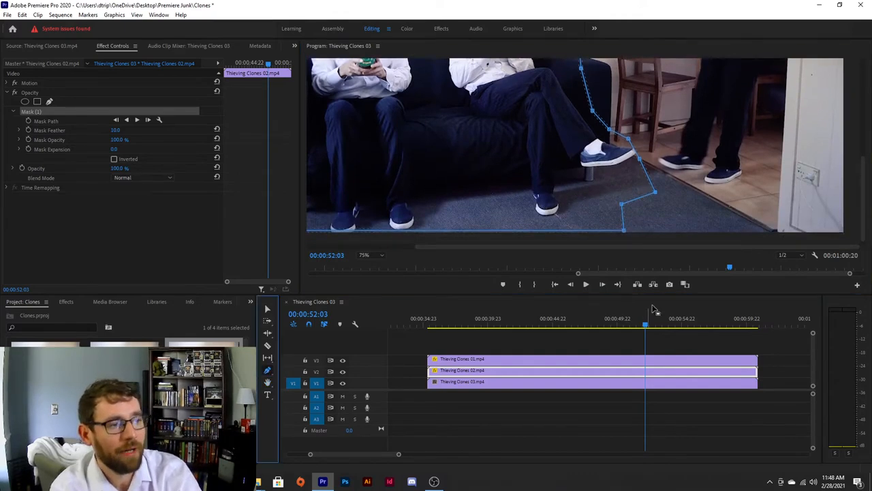
{"action": "left_click", "coordinate": [637, 155]}
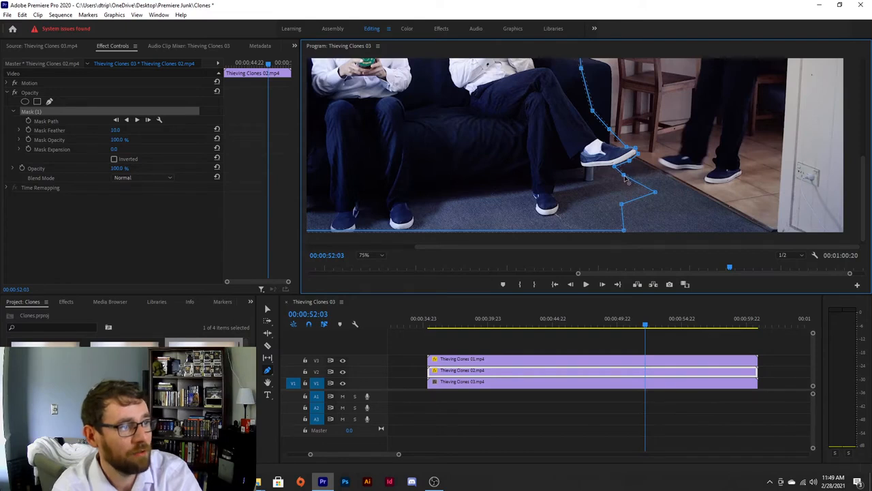
Pull the newly added mask vertex right beside the seated clone's shoe and step back one frame to 00:00:52:02
{"action": "left_click_drag", "start_coordinate": [638, 187], "coordinate": [673, 192]}
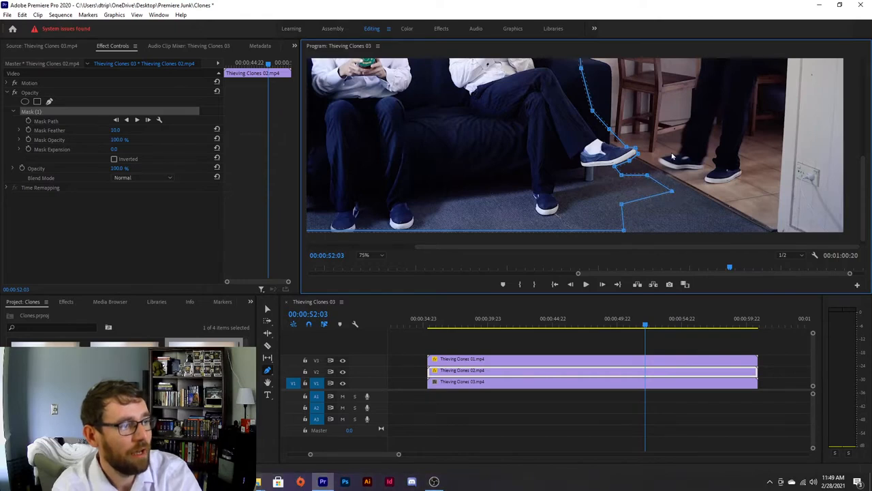
{"action": "mouse_move", "coordinate": [645, 325]}
{"action": "left_mouse_down"}
{"action": "mouse_move", "coordinate": [653, 325]}
{"action": "mouse_move", "coordinate": [645, 326]}
{"action": "left_mouse_up"}
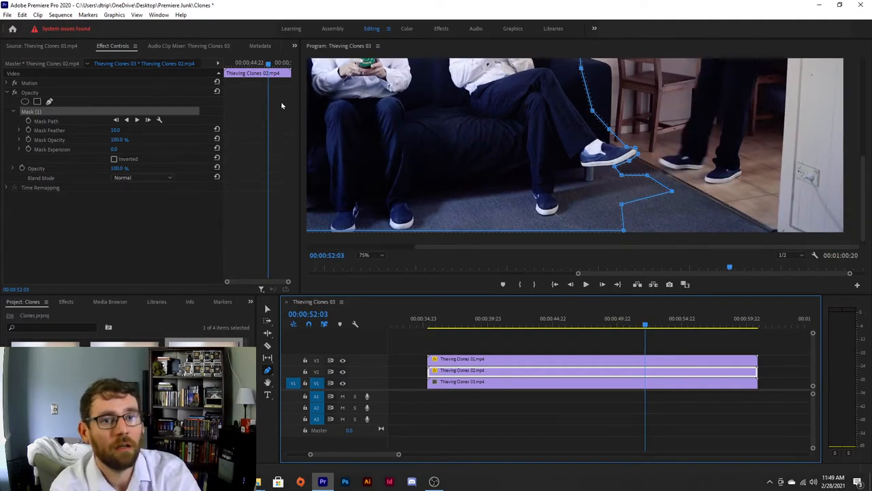
{"action": "key", "text": "Left"}
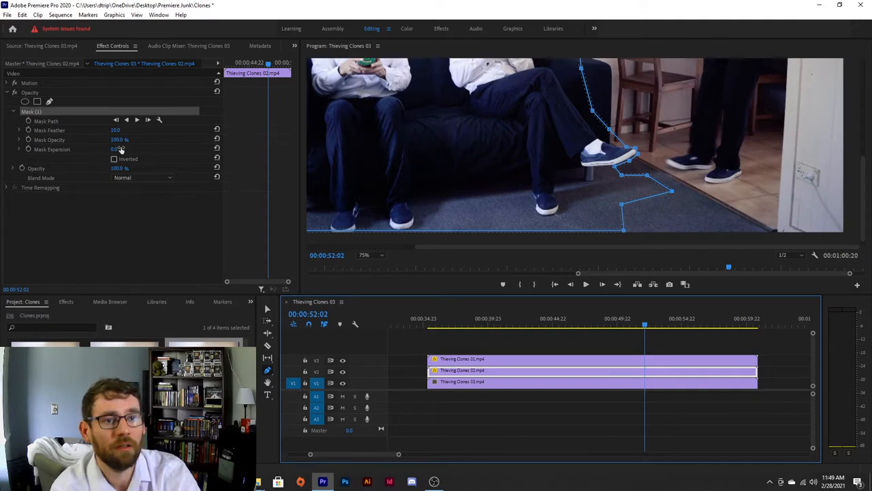
Set the program view to Fit and turn on Mask Path keyframing at 00:00:52:02 with the mask selected
{"action": "left_click", "coordinate": [364, 255]}
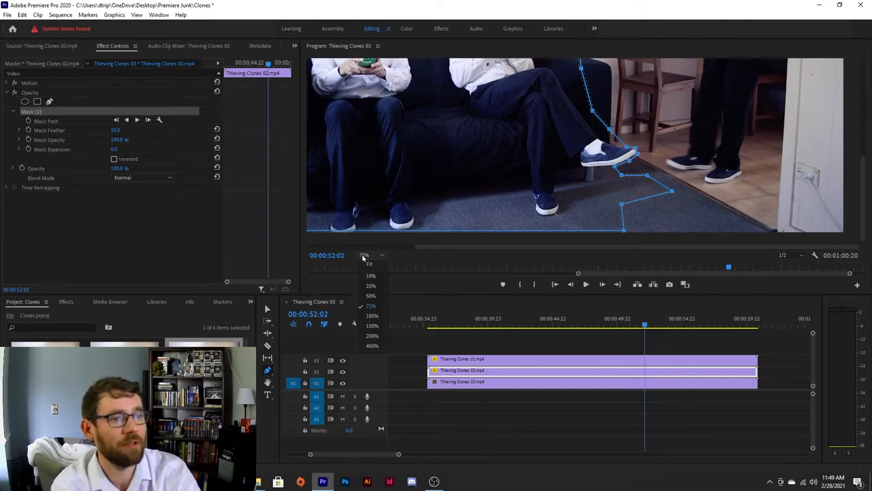
{"action": "left_click", "coordinate": [371, 296]}
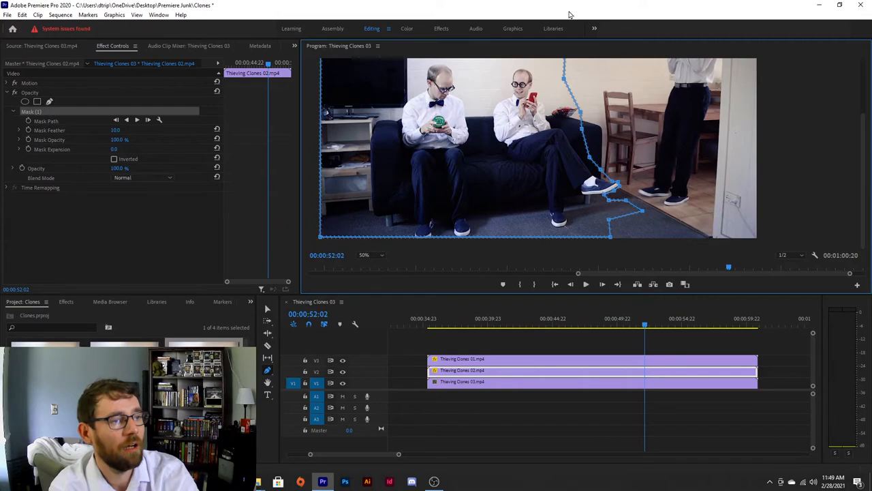
{"action": "left_click", "coordinate": [365, 255]}
{"action": "left_click", "coordinate": [372, 286]}
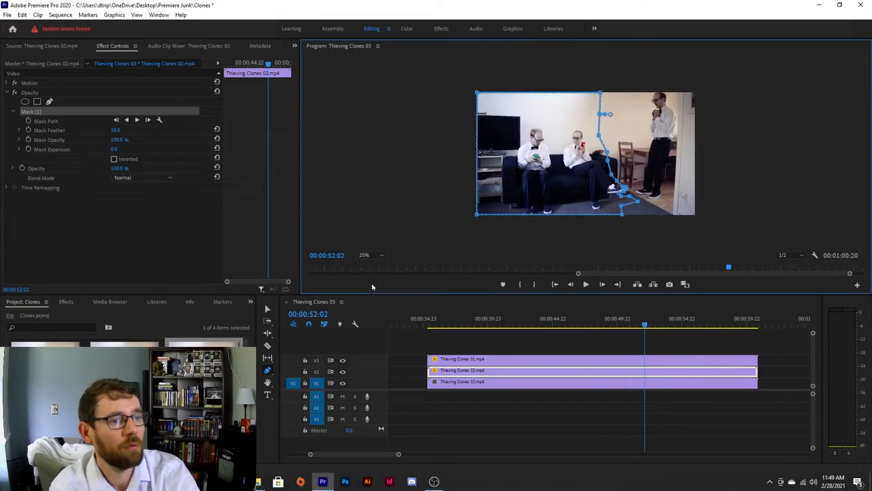
{"action": "left_click", "coordinate": [364, 255]}
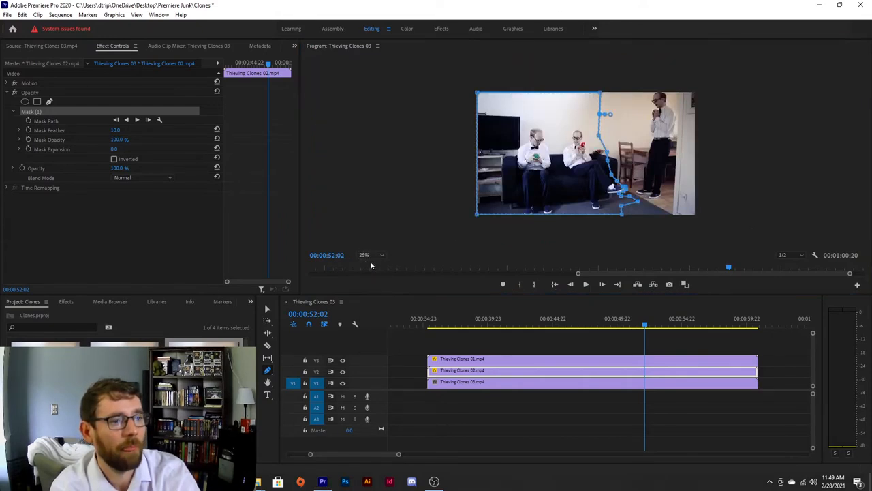
{"action": "left_click", "coordinate": [369, 264]}
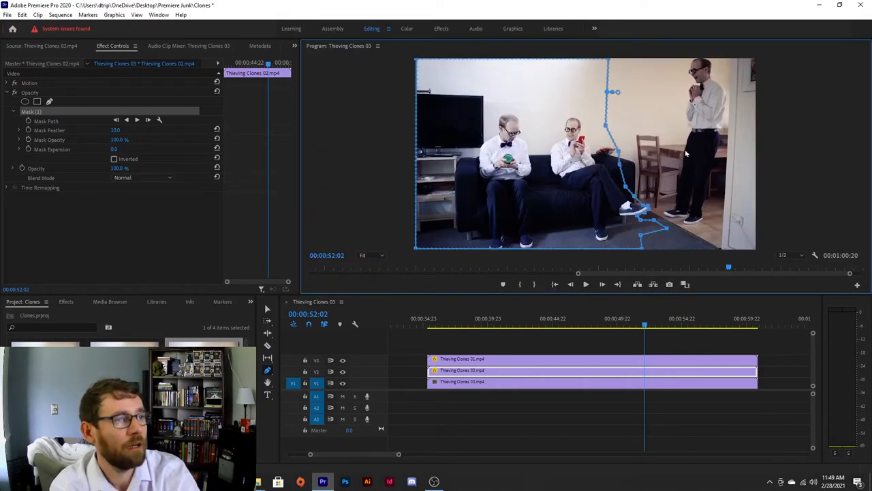
{"action": "left_click", "coordinate": [28, 122]}
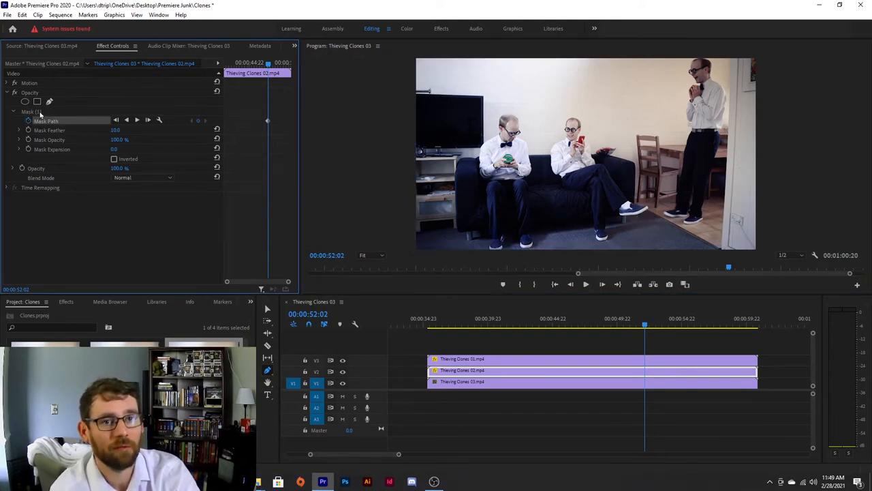
{"action": "left_click", "coordinate": [29, 113]}
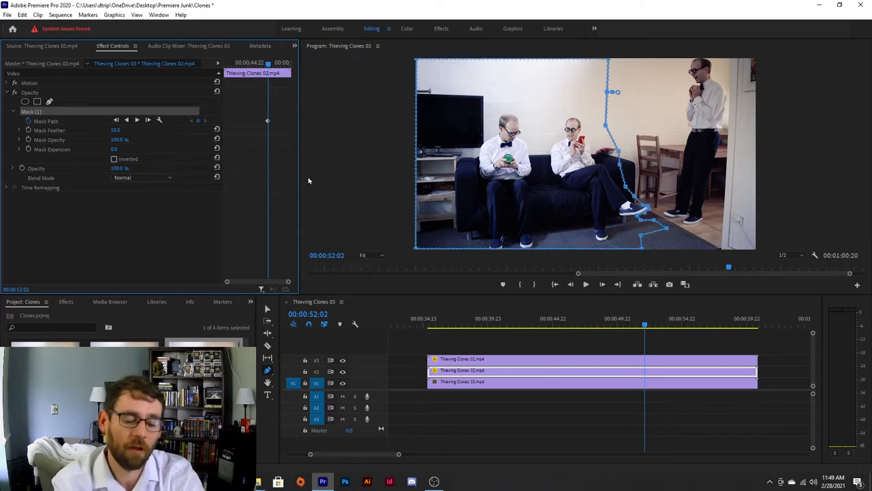
Step ahead to 00:00:52:19 and drag the mask vertex near the seated clone's hand left, clearing the standing clone's reaching arm
{"action": "key", "text": "Right"}
{"action": "key", "text": "Right"}
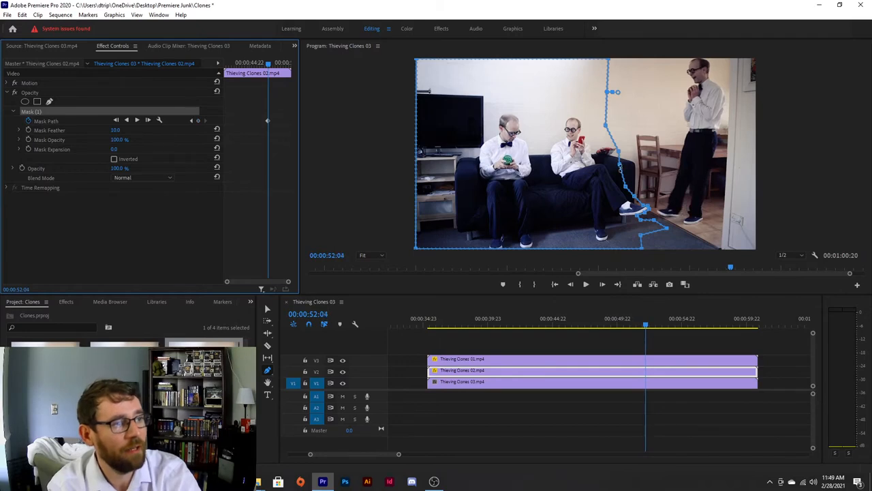
{"action": "key", "text": "Right"}
{"action": "key", "text": "Right"}
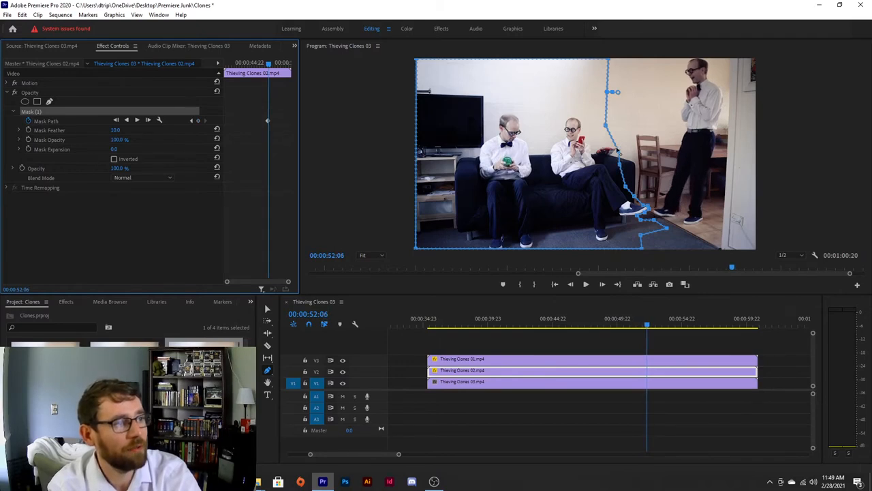
{"action": "key", "text": "Right"}
{"action": "key", "text": "Right"}
{"action": "key", "text": "Right"}
{"action": "key", "text": "Right"}
{"action": "key", "text": "Right"}
{"action": "key", "text": "Right"}
{"action": "key", "text": "Right"}
{"action": "key", "text": "Right"}
{"action": "key", "text": "Right"}
{"action": "key", "text": "Right"}
{"action": "key", "text": "Right"}
{"action": "key", "text": "Right"}
{"action": "key", "text": "Right"}
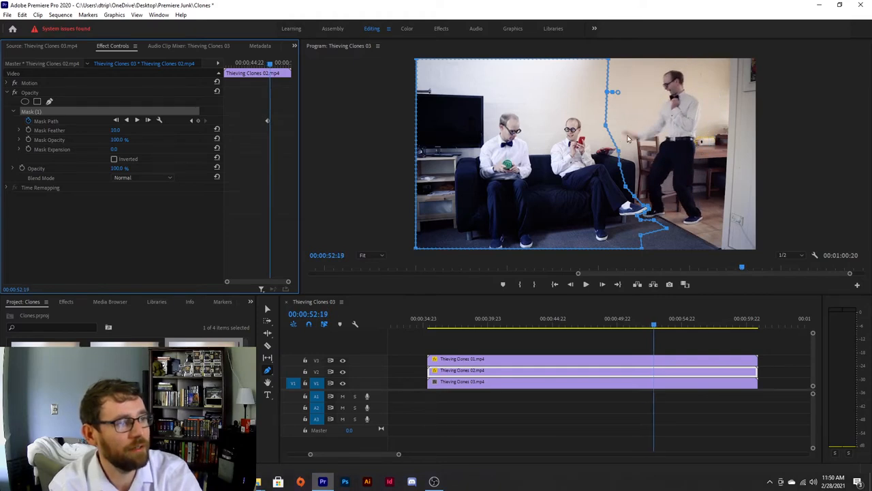
{"action": "left_click_drag", "start_coordinate": [618, 155], "coordinate": [594, 149]}
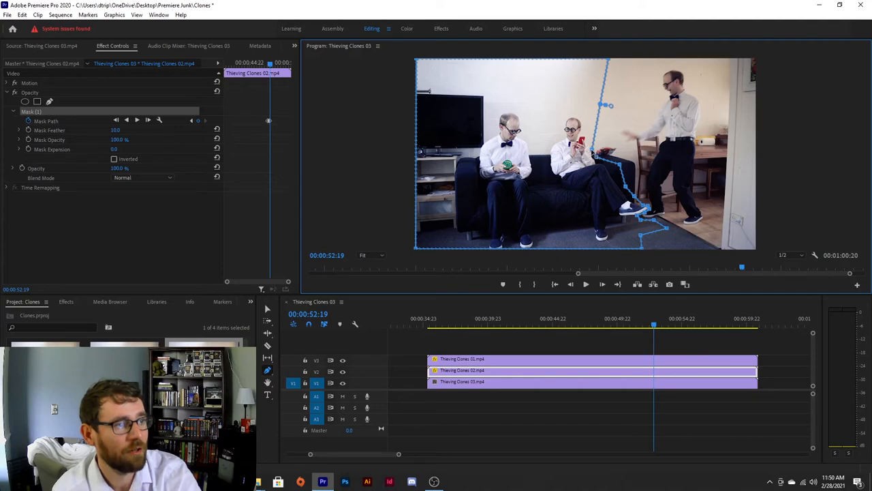
Zoom the program view to 50% and nudge that mask vertex slightly up and right
{"action": "left_click", "coordinate": [363, 255]}
{"action": "left_click", "coordinate": [376, 303]}
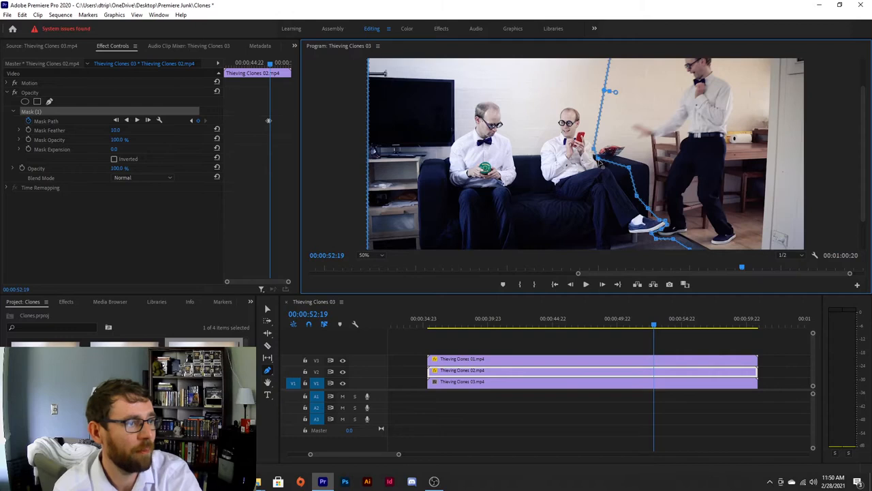
{"action": "left_click_drag", "start_coordinate": [595, 153], "coordinate": [598, 150]}
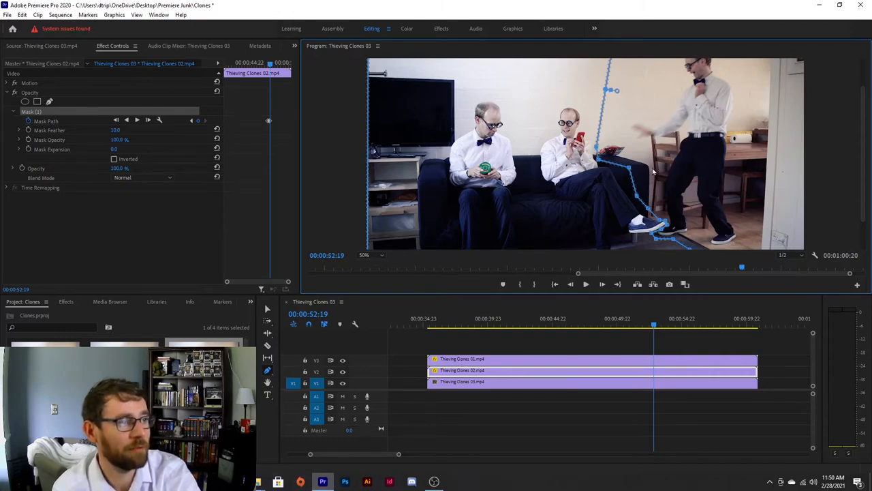
Play the sequence from 00:00:35:07 to review the animated mask
{"action": "key", "text": "space"}
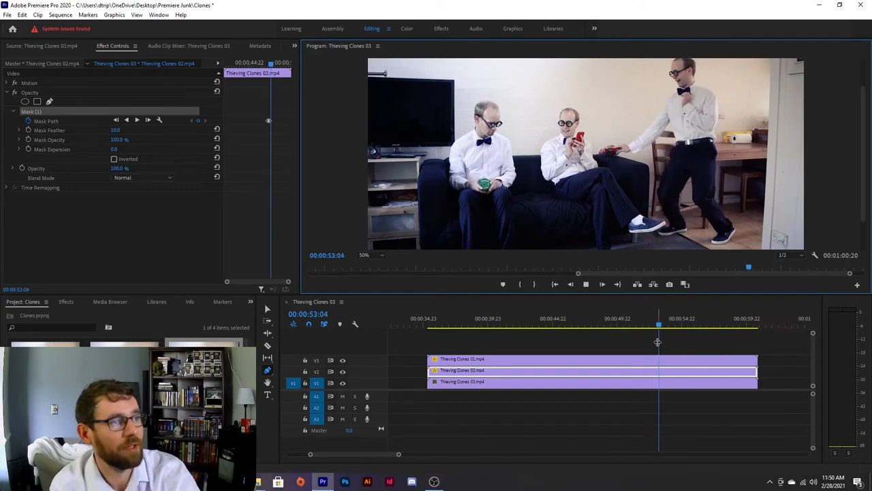
{"action": "key", "text": "space"}
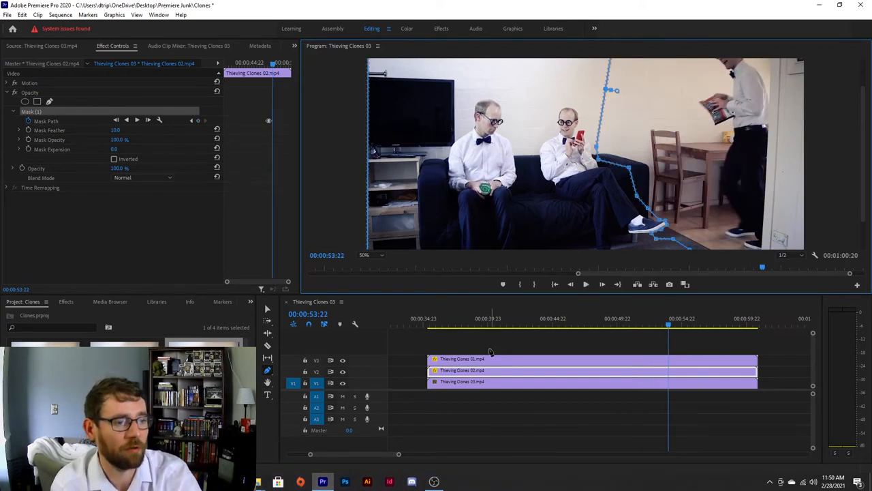
{"action": "left_click", "coordinate": [372, 255]}
{"action": "left_click", "coordinate": [368, 264]}
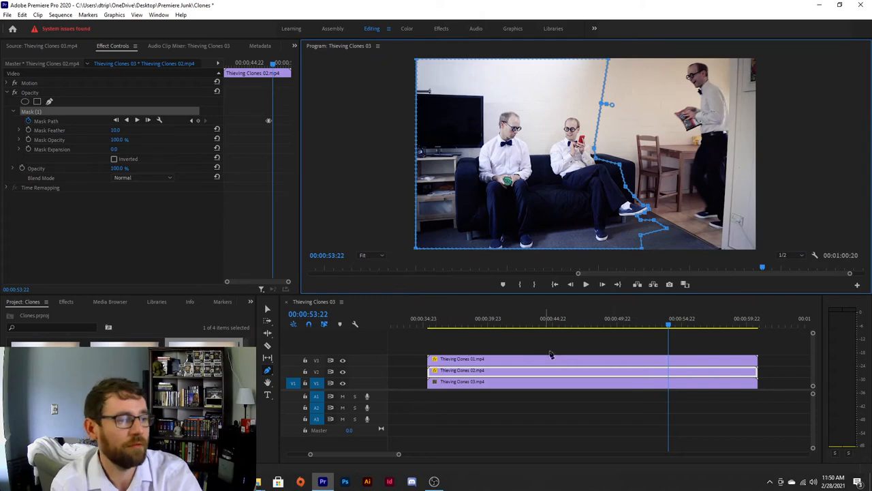
{"action": "left_click_drag", "start_coordinate": [508, 329], "coordinate": [429, 330]}
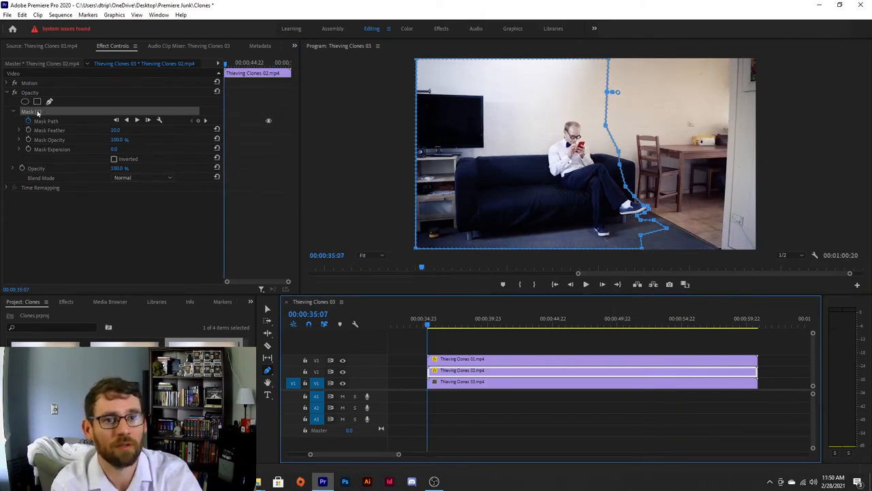
{"action": "key", "text": "space"}
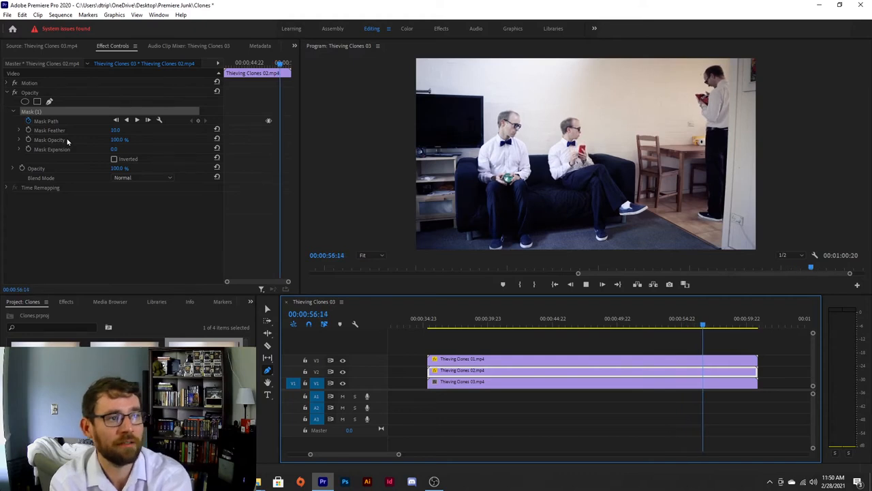
{"action": "key", "text": "space"}
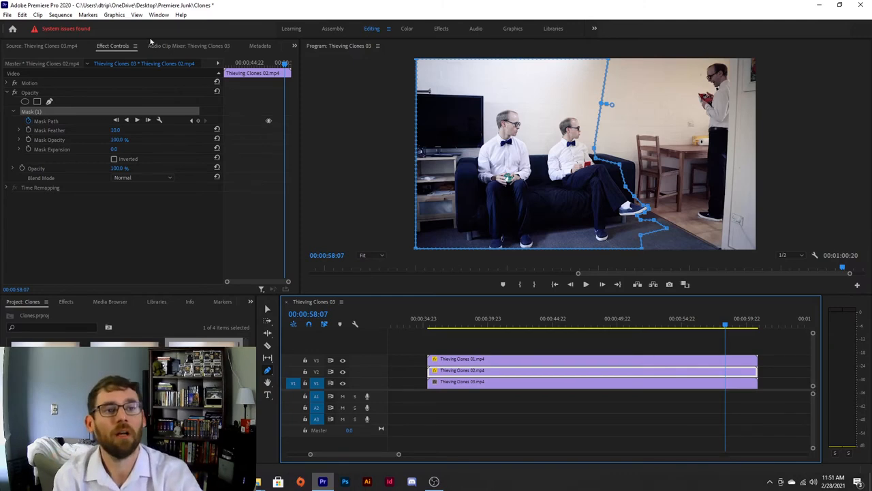
Step frame by frame from 00:00:52:01 to 00:00:52:19 to inspect the mask's motion between keyframes
{"action": "left_click_drag", "start_coordinate": [286, 65], "coordinate": [263, 82]}
{"action": "scroll", "coordinate": [261, 87], "scroll_direction": "up", "scroll_amount": 3}
{"action": "scroll", "coordinate": [266, 128], "scroll_direction": "down", "scroll_amount": 1}
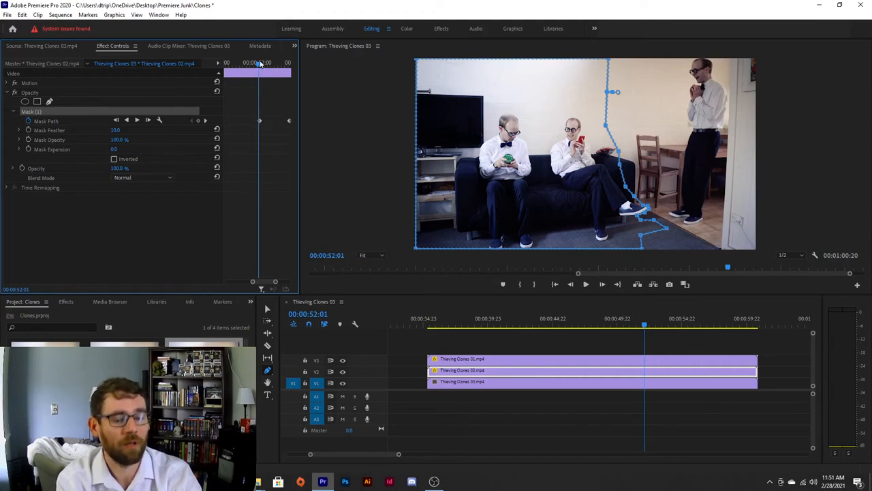
{"action": "key", "text": "Right"}
{"action": "key", "text": "Right"}
{"action": "key", "text": "Right"}
{"action": "key", "text": "Right"}
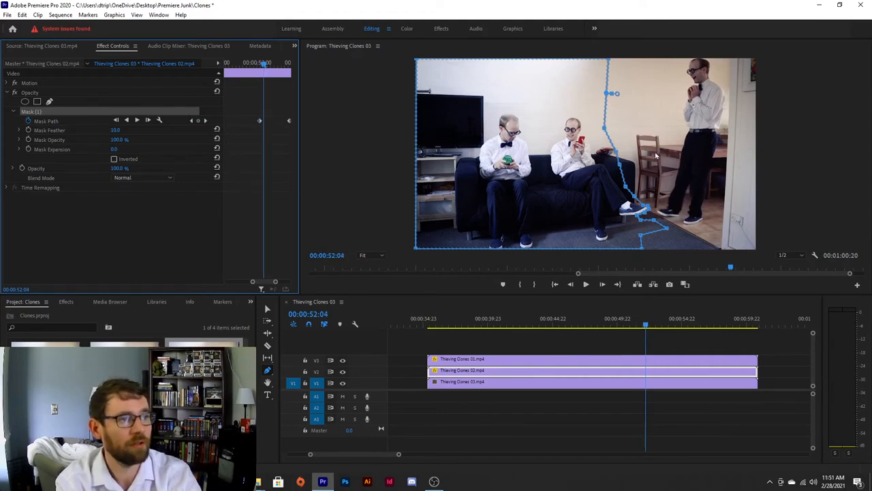
{"action": "key", "text": "Right"}
{"action": "key", "text": "Right"}
{"action": "key", "text": "Right"}
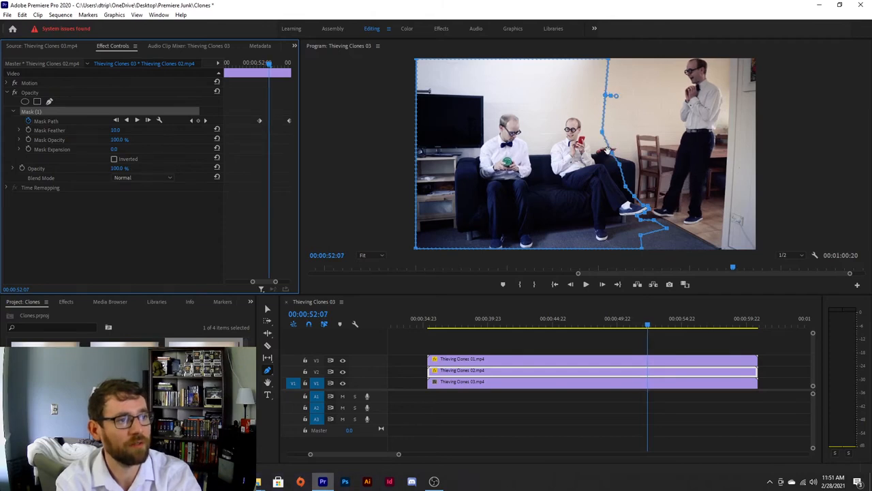
{"action": "key", "text": "Right"}
{"action": "key", "text": "Right"}
{"action": "key", "text": "Right"}
{"action": "key", "text": "Right"}
{"action": "key", "text": "Right"}
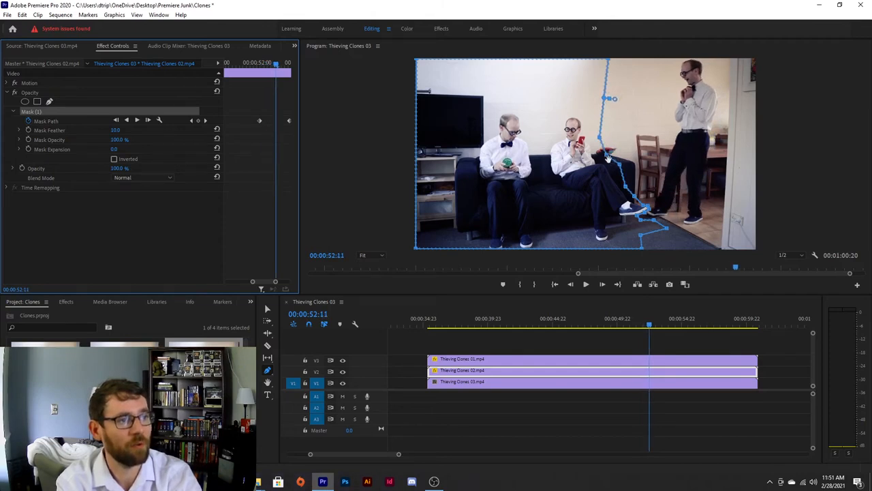
{"action": "key", "text": "Right"}
{"action": "key", "text": "Right"}
{"action": "key", "text": "Right"}
{"action": "key", "text": "Right"}
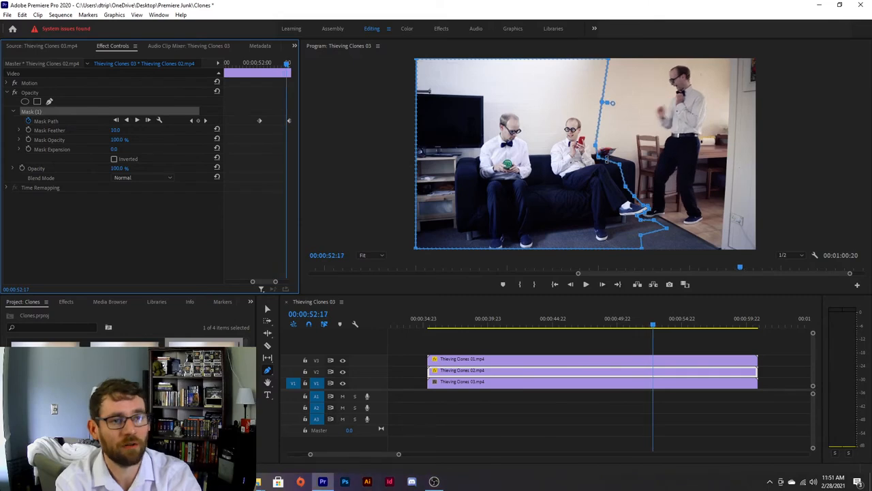
{"action": "key", "text": "Right"}
{"action": "key", "text": "Right"}
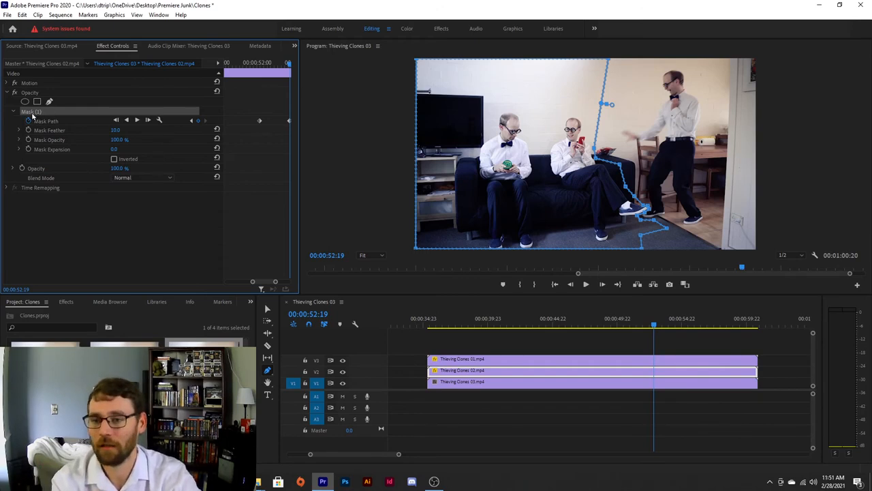
Play back the section around the mask keyframes to check the clones' interaction
{"action": "left_click", "coordinate": [430, 326]}
{"action": "key", "text": "space"}
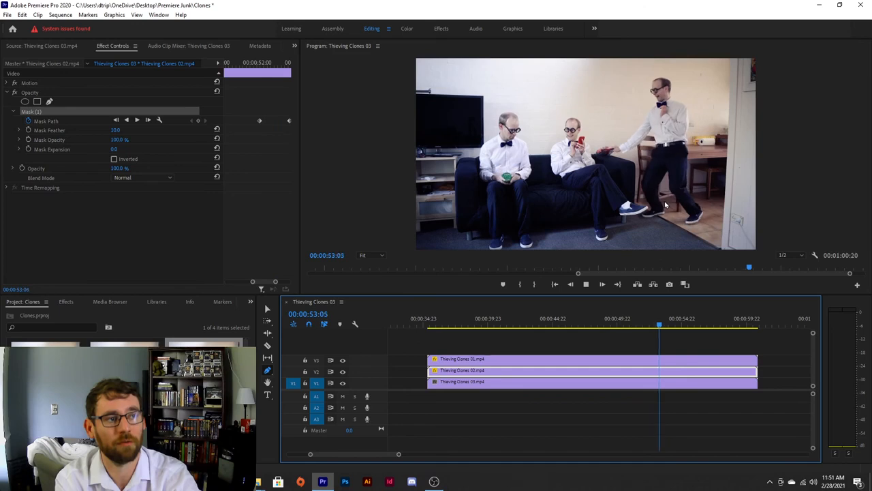
{"action": "key", "text": "space"}
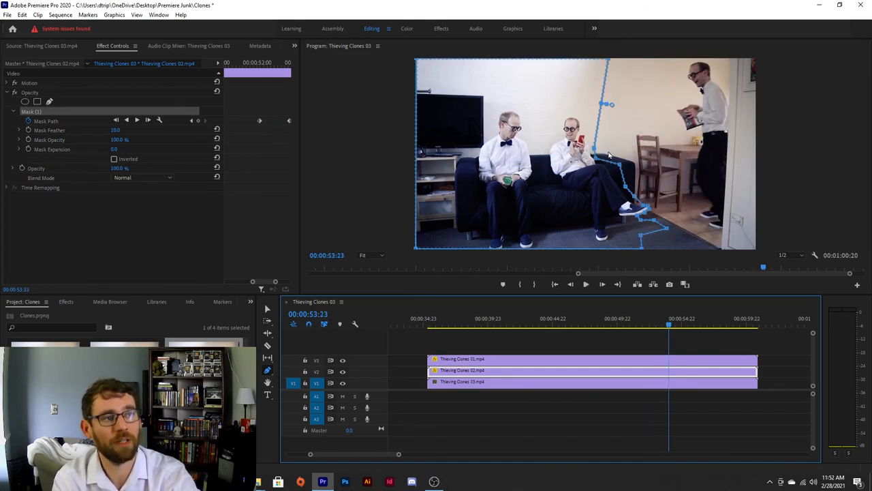